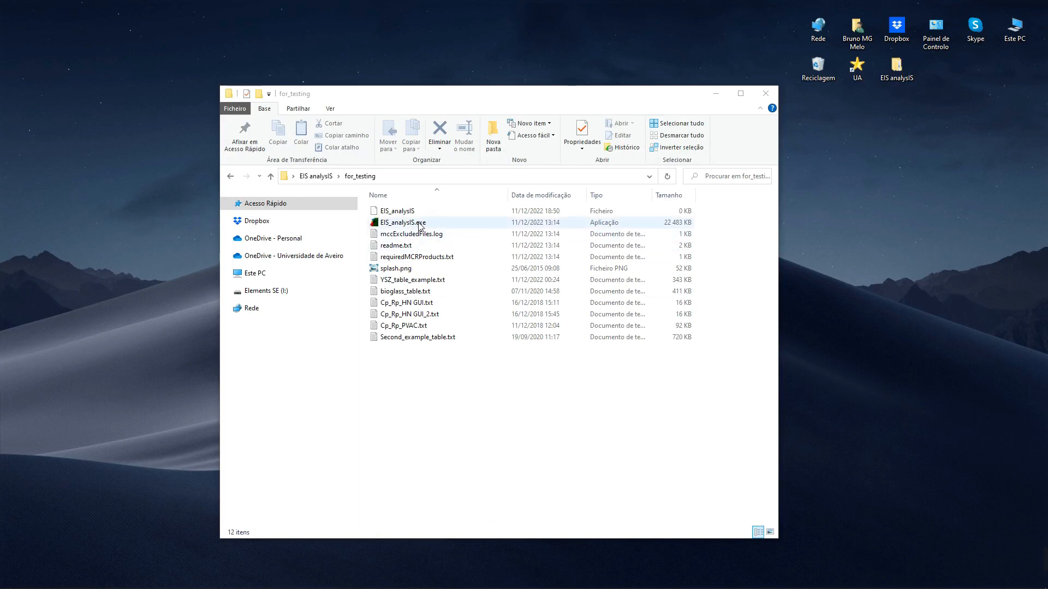
Switch to ImpedanceGUI, load the existing file YSZ_table_example.txt and run it to fill the data table.
mouse_move(284, 586)
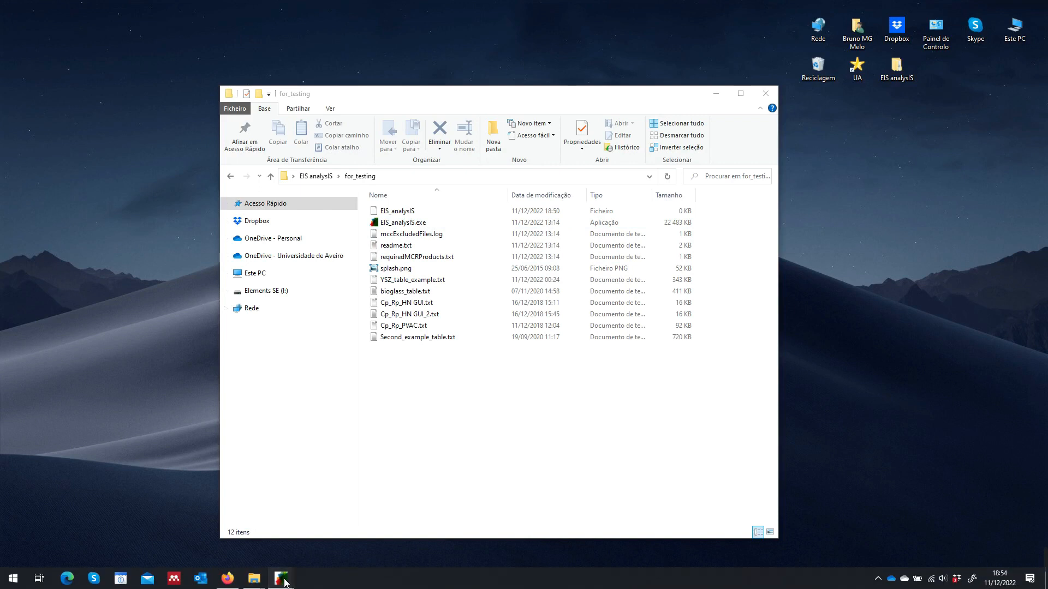
left_click(327, 560)
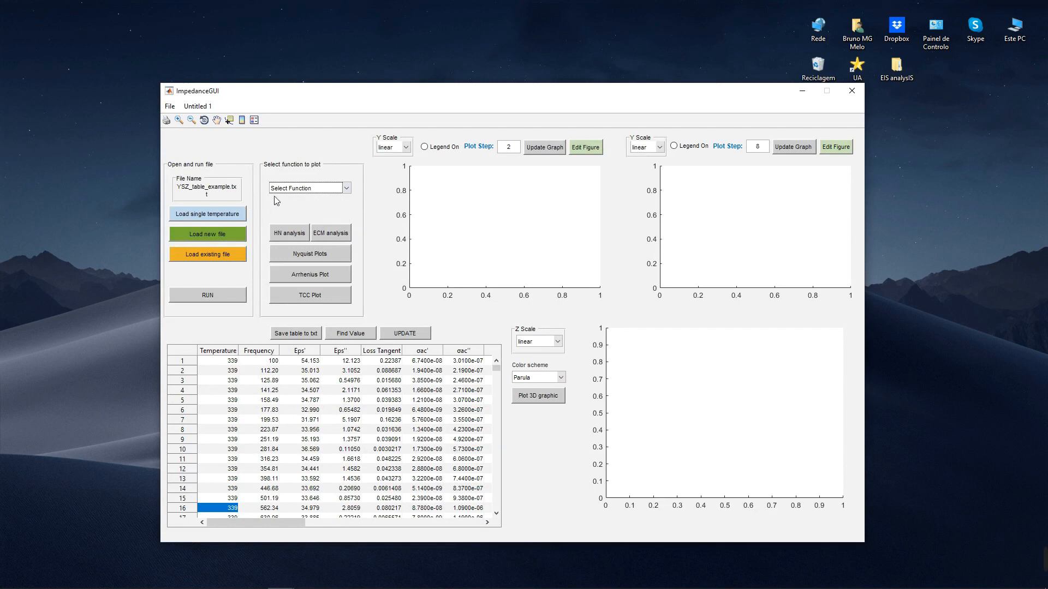
left_click(200, 257)
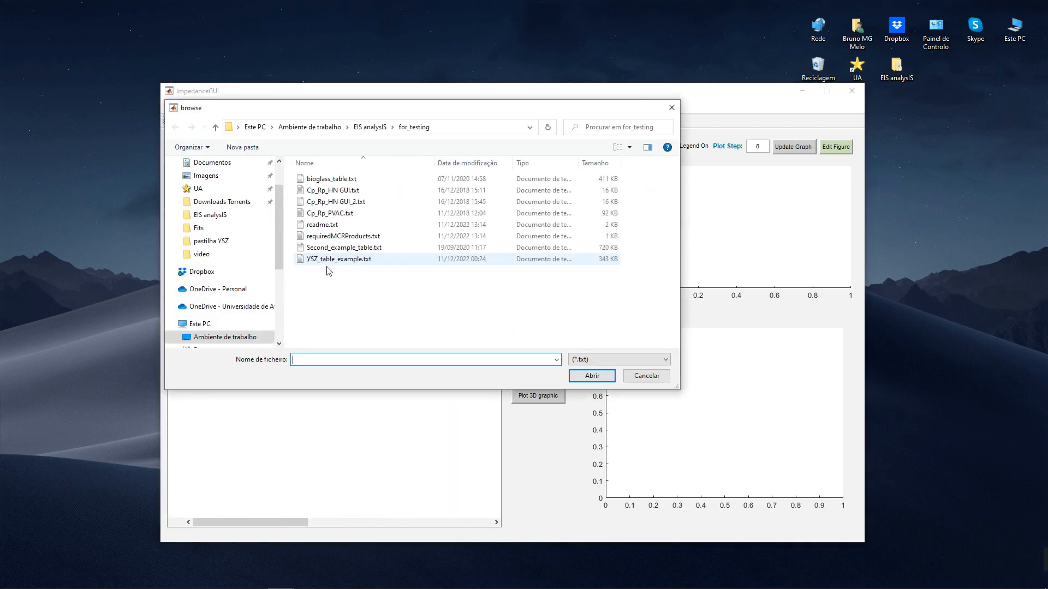
left_click(318, 263)
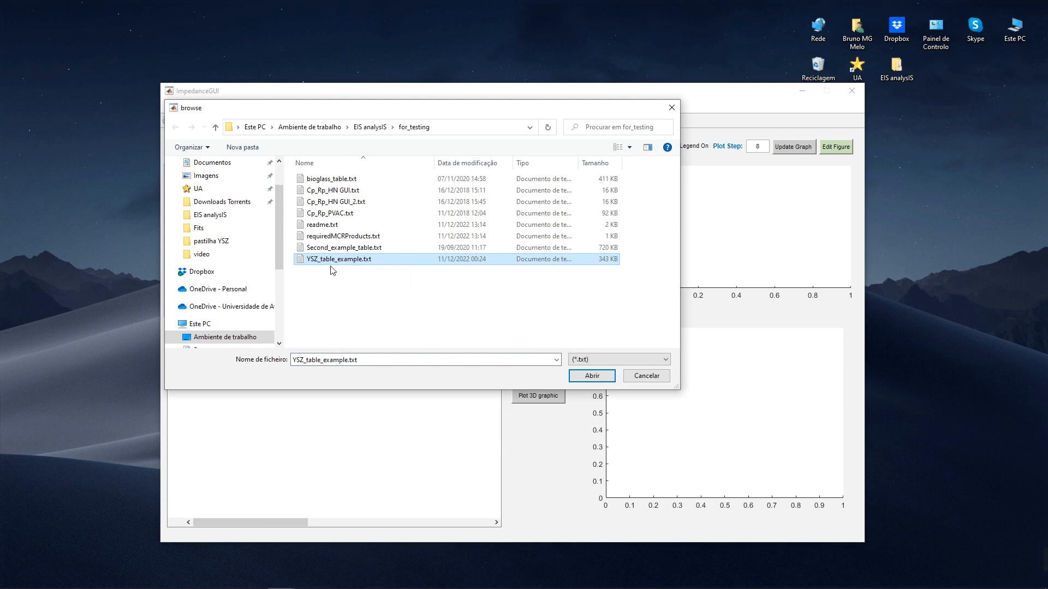
left_click(592, 375)
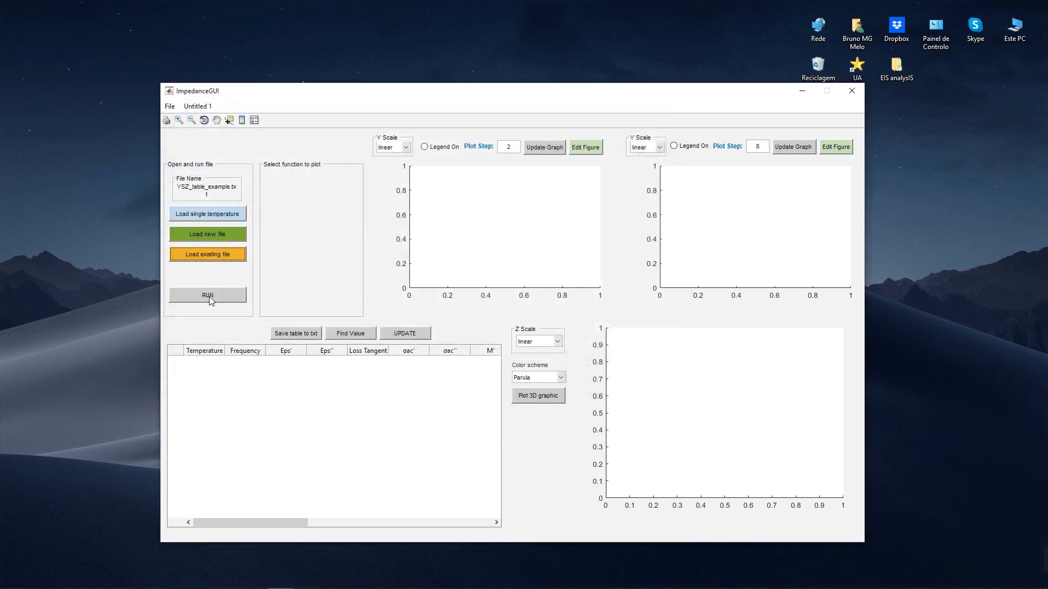
left_click(209, 297)
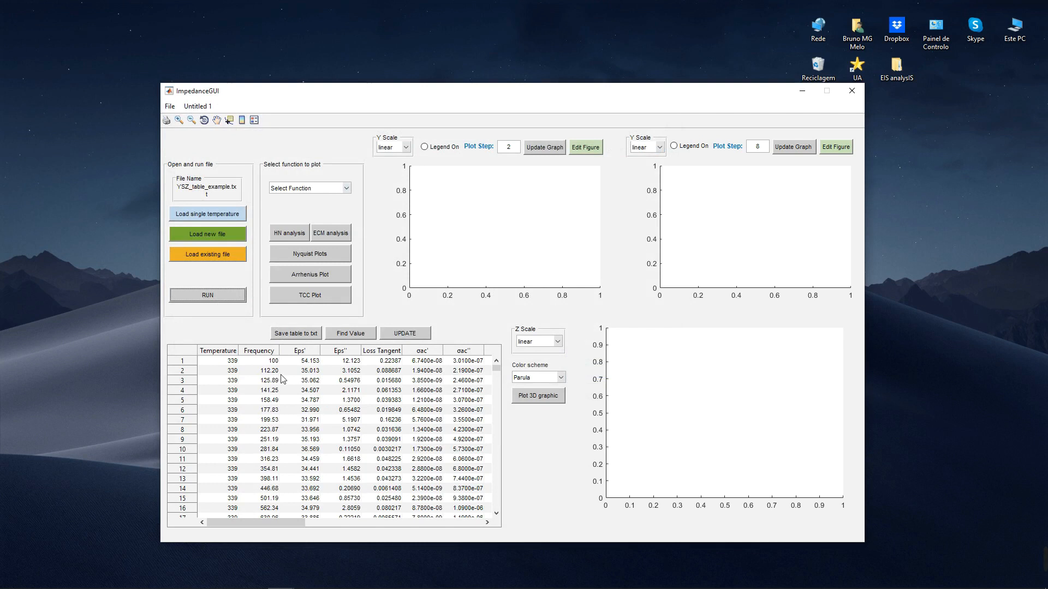
Look through the list of plottable functions and plot ε' from the loaded table.
mouse_move(277, 522)
left_mouse_down()
mouse_move(404, 520)
mouse_move(277, 522)
left_mouse_up()
left_click(308, 189)
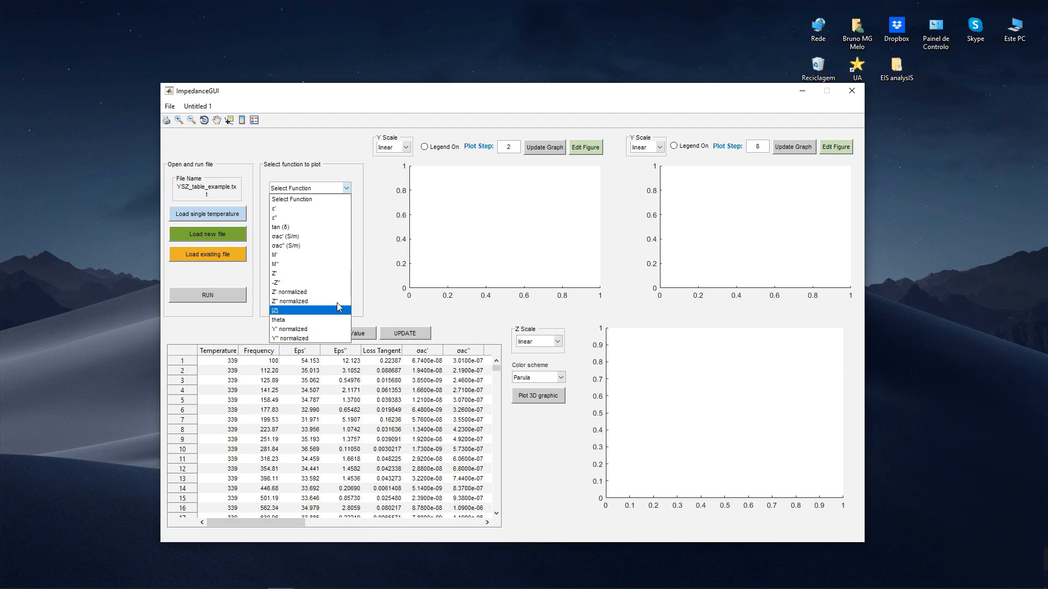
left_click(372, 172)
left_click(328, 188)
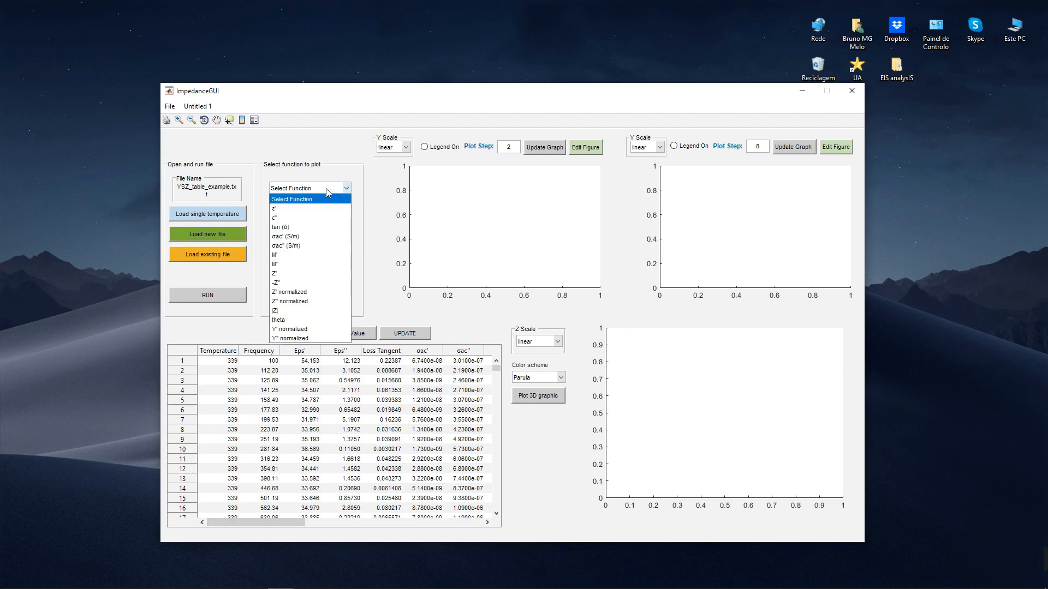
left_click(320, 210)
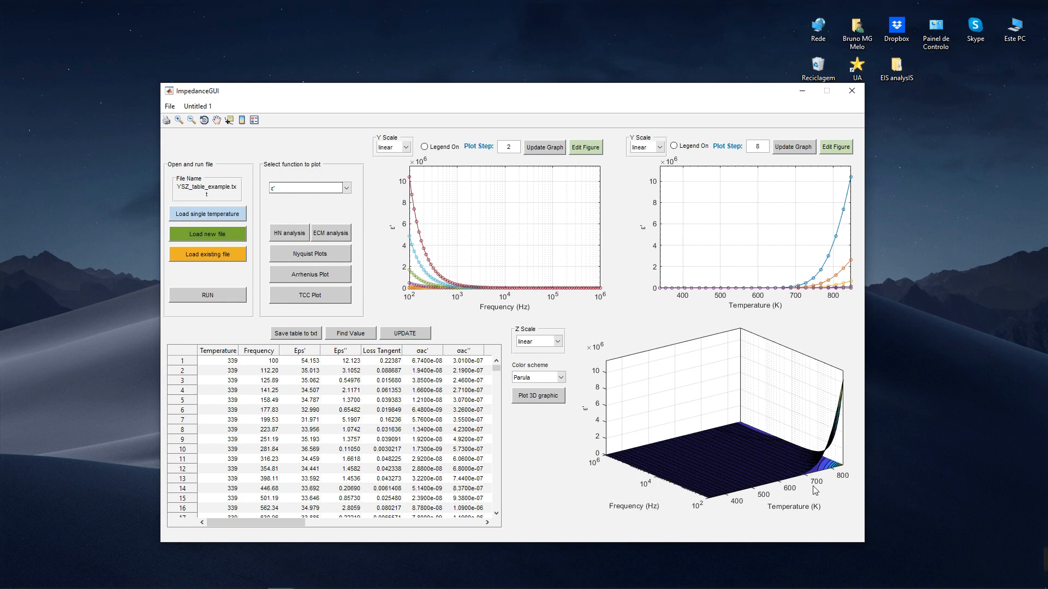
Plot the M'' function and rotate its 3D surface to view it from the opposite side.
left_click(311, 188)
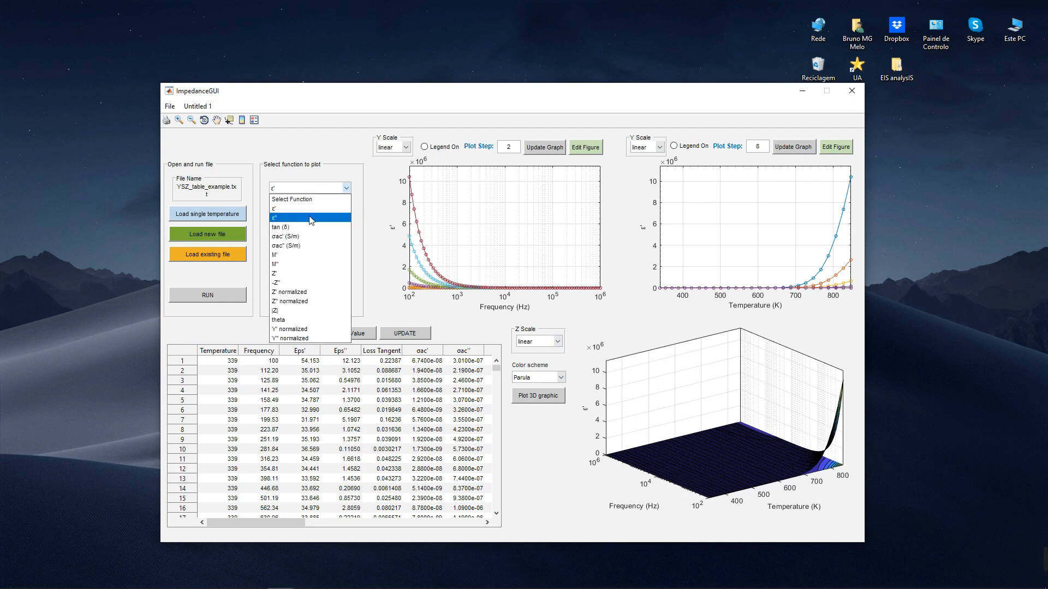
left_click(299, 264)
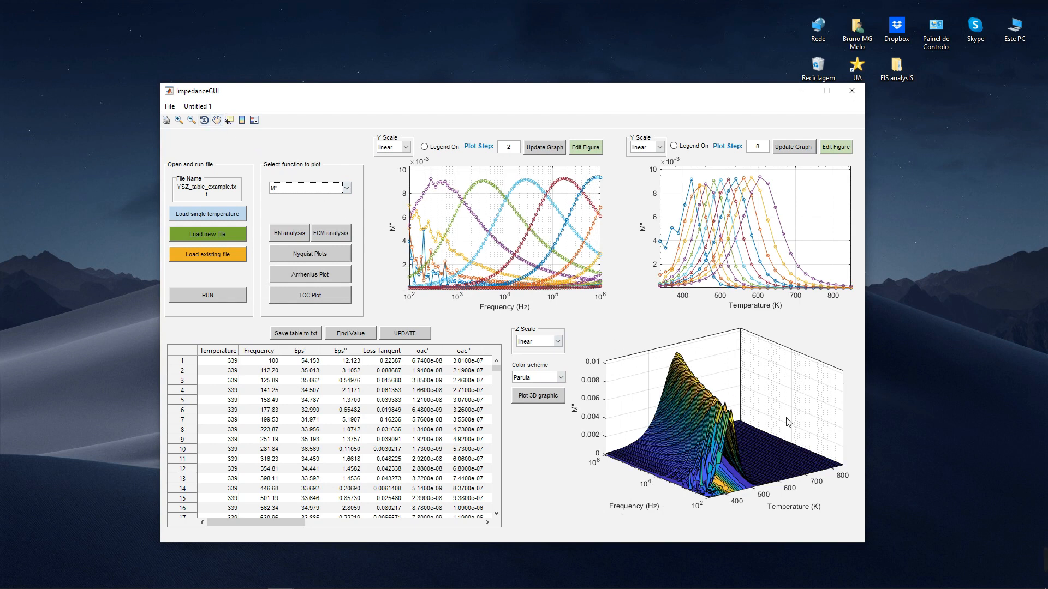
left_click(203, 120)
left_click_drag(751, 464, 774, 432)
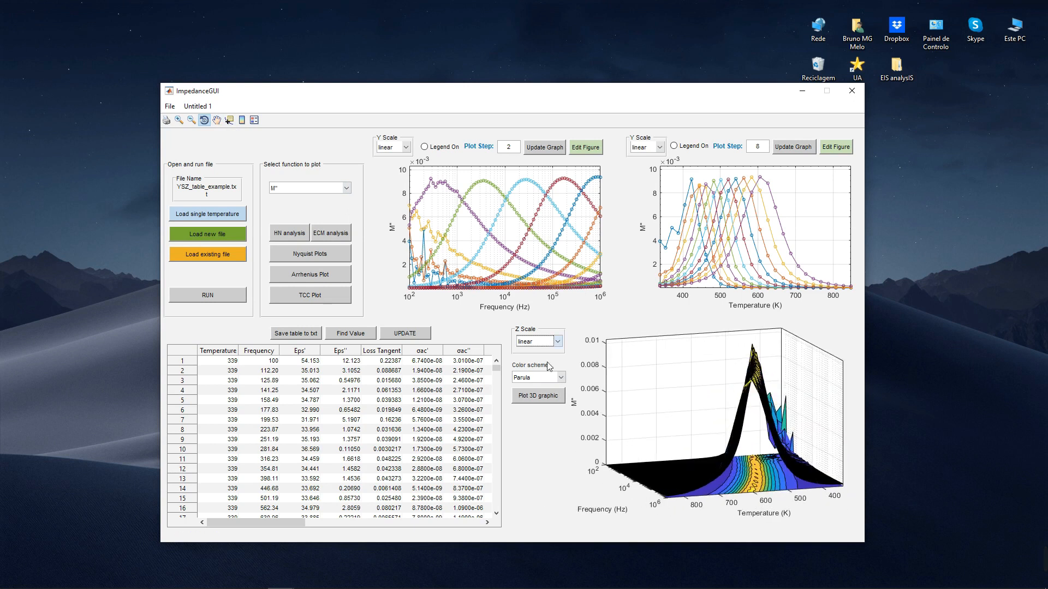
Try the coolwarm color scheme on the 3D surface and settle on inferno, keeping the Z scale linear.
left_click(537, 341)
left_click(541, 377)
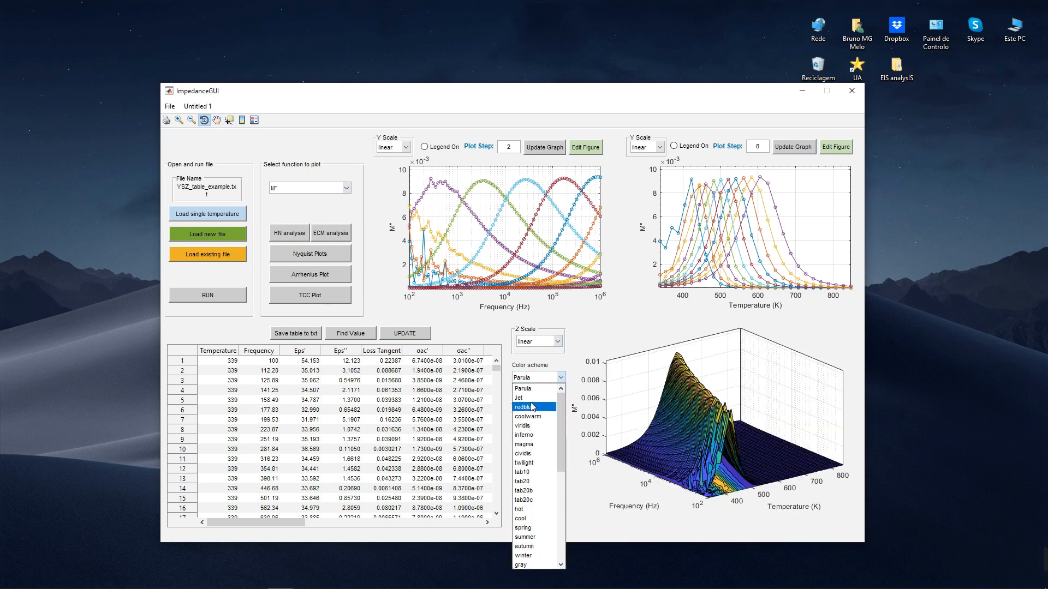
left_click(536, 421)
left_click(541, 378)
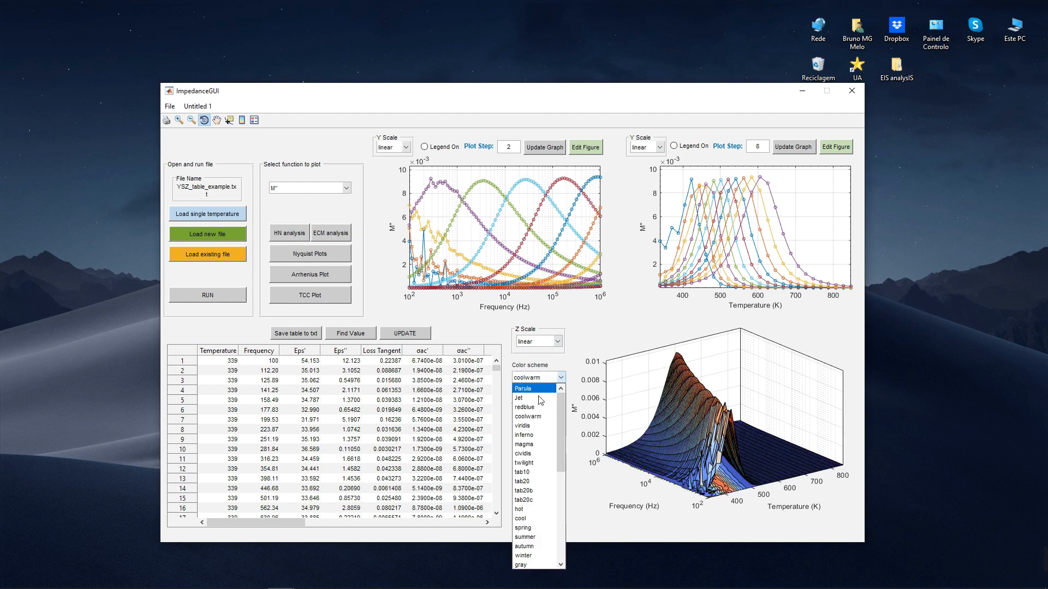
left_click(537, 435)
Open the 3D M'' surface in a separate figure, rotate it for inspection and close the figure.
left_click(535, 396)
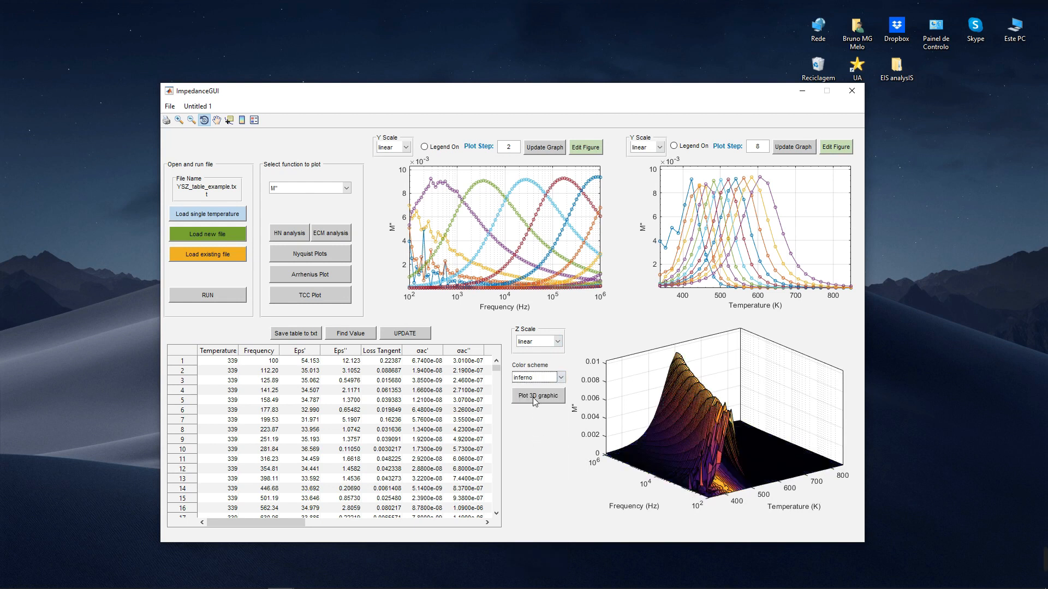
left_click(535, 398)
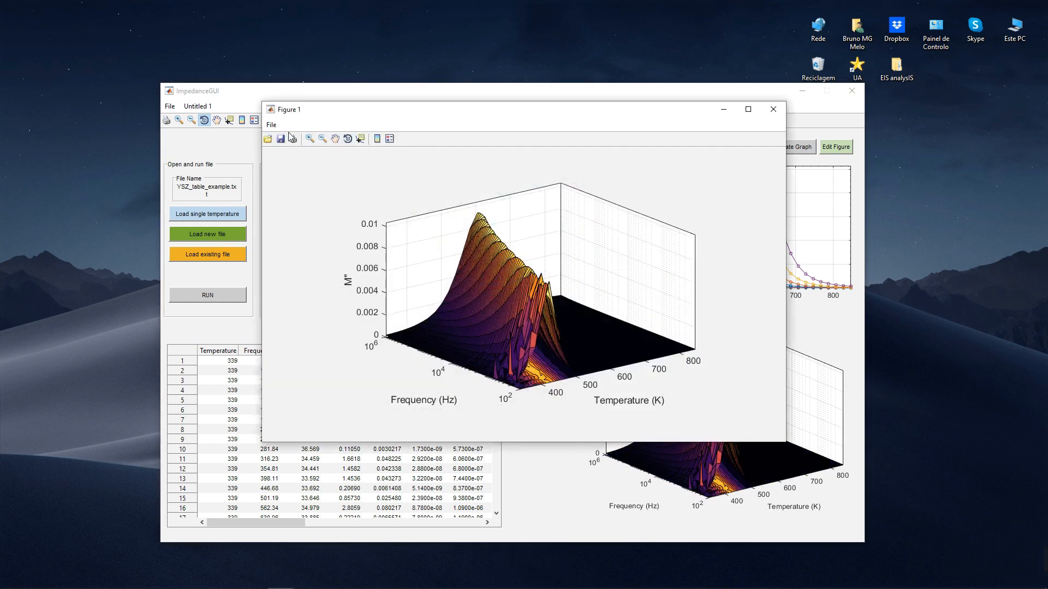
left_click_drag(467, 275, 578, 298)
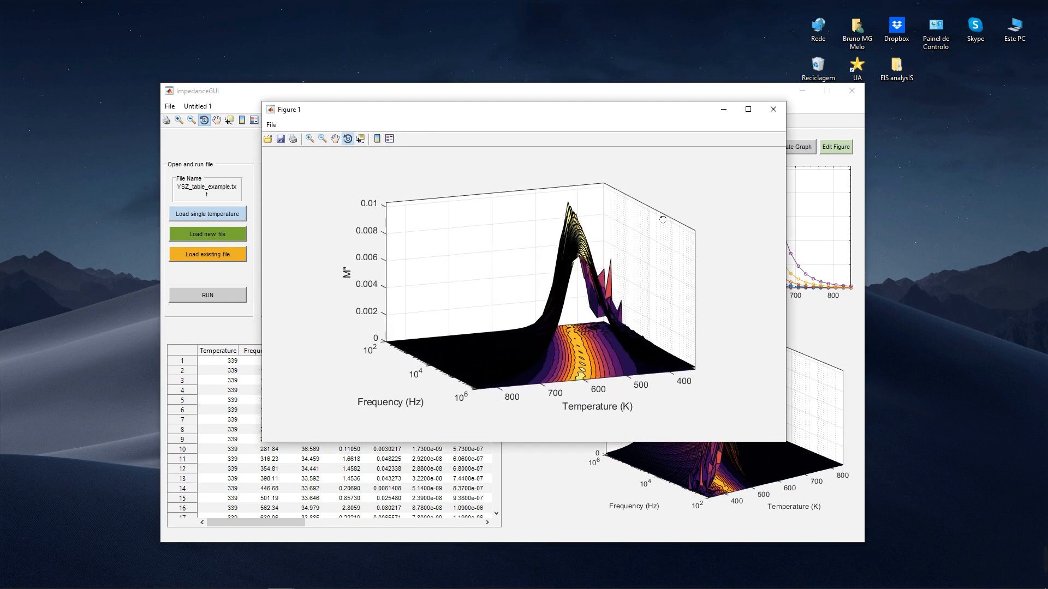
left_click(773, 109)
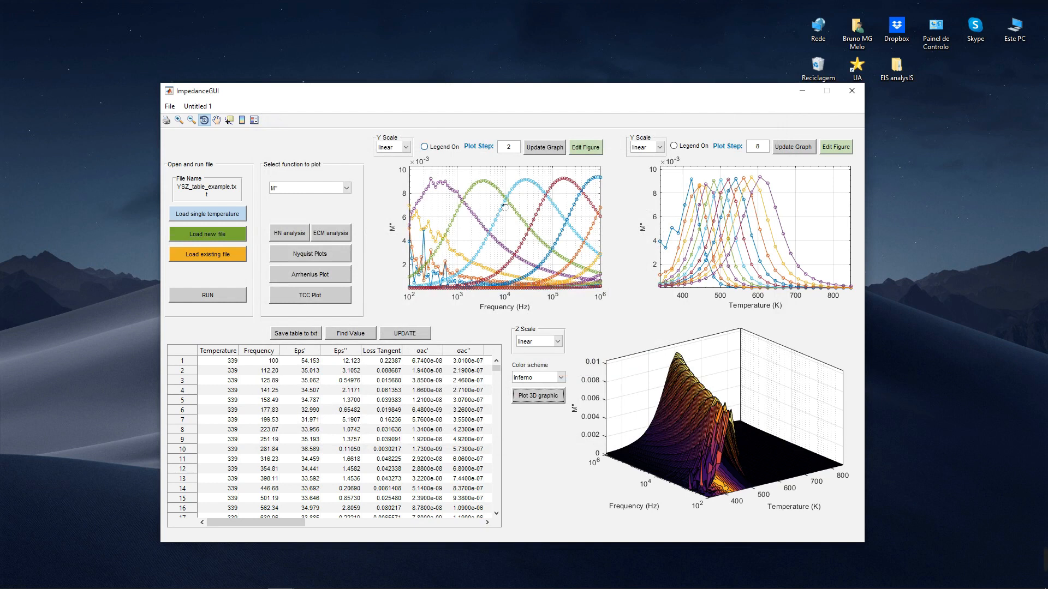
Open the M'' versus frequency graph for editing and plot temperatures 423 to 583 on a linear Y scale.
left_click(586, 148)
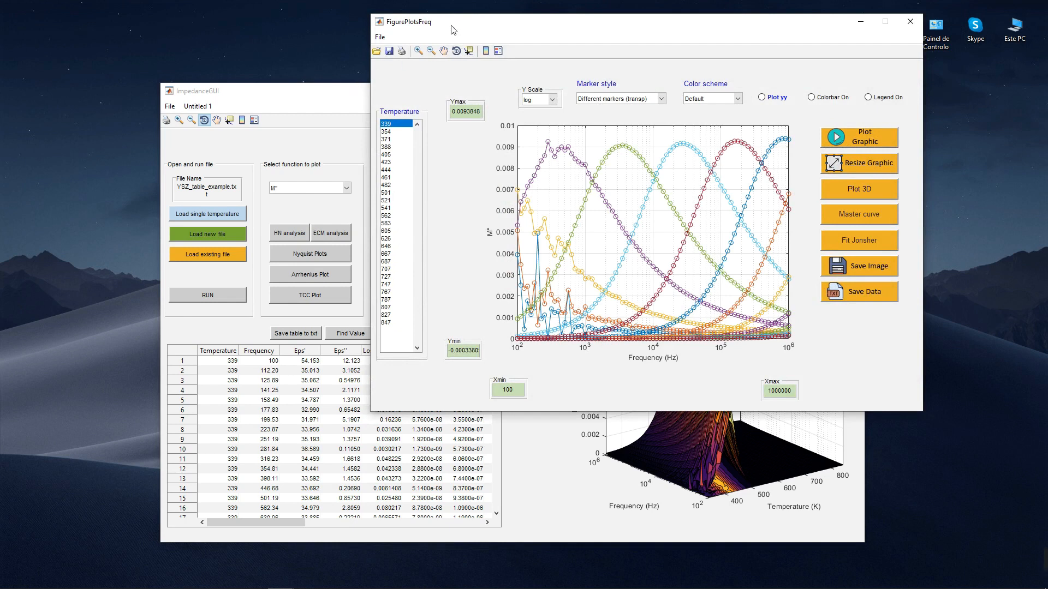
left_click_drag(452, 28, 366, 48)
left_click(303, 182)
left_click(314, 244, "shift")
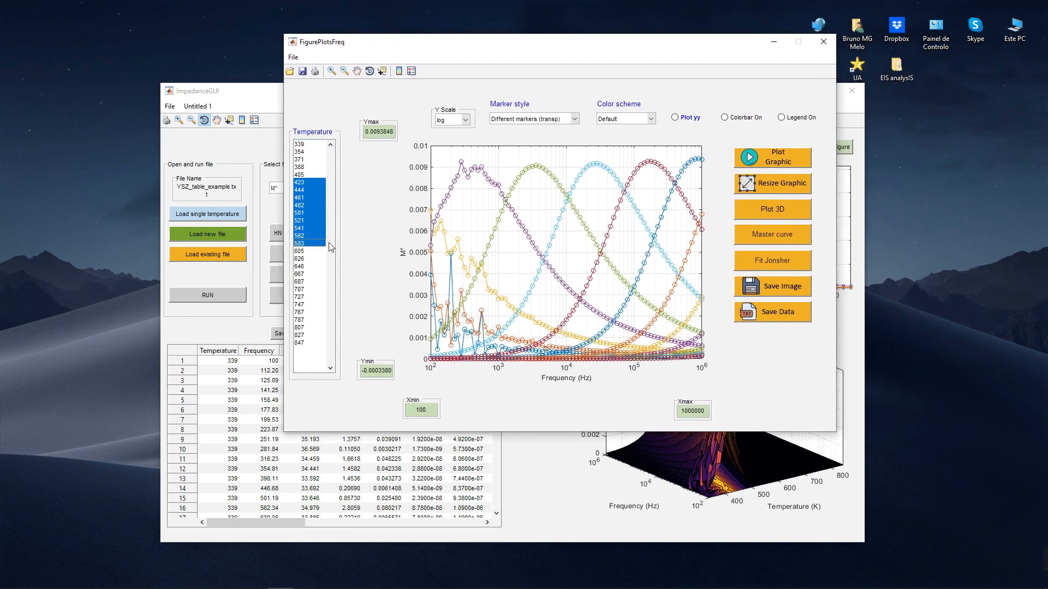
left_click(773, 160)
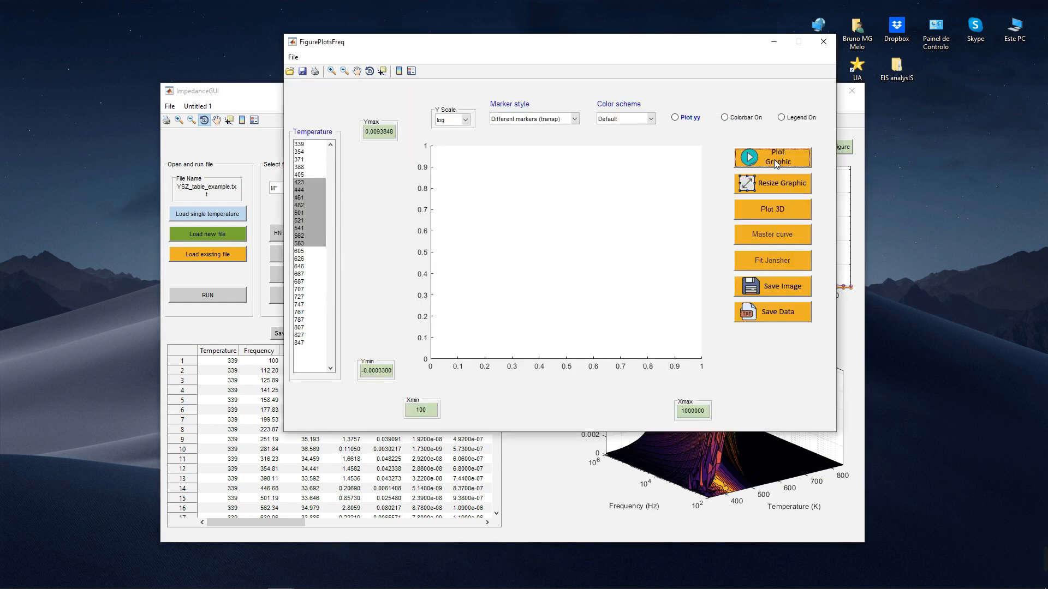
left_click(465, 119)
left_click(446, 133)
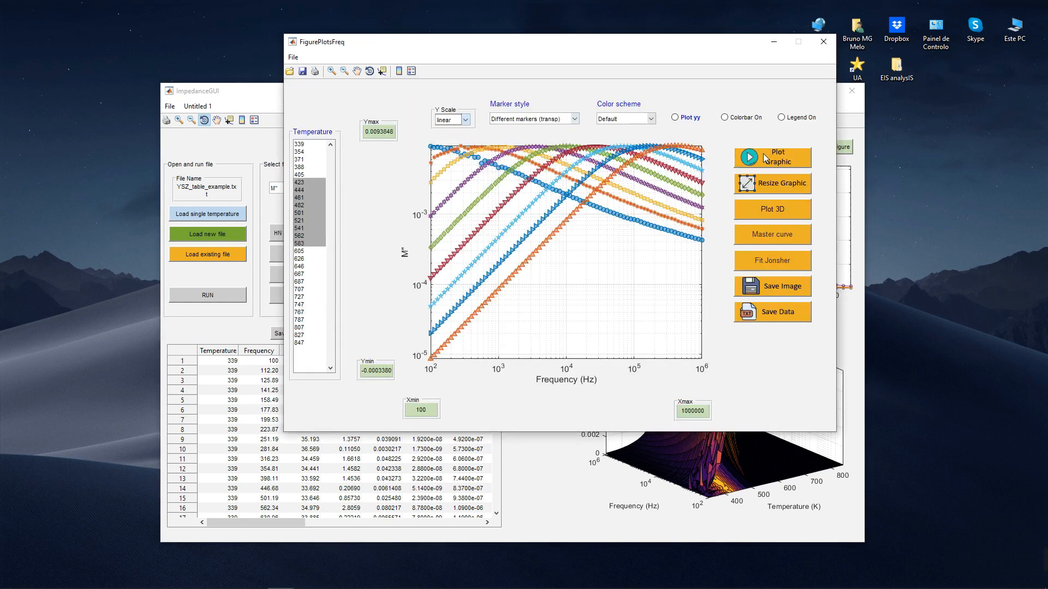
Replot the M'' frequency curves with the coolwarm color scheme and the different bold markers with lines style.
left_click(627, 119)
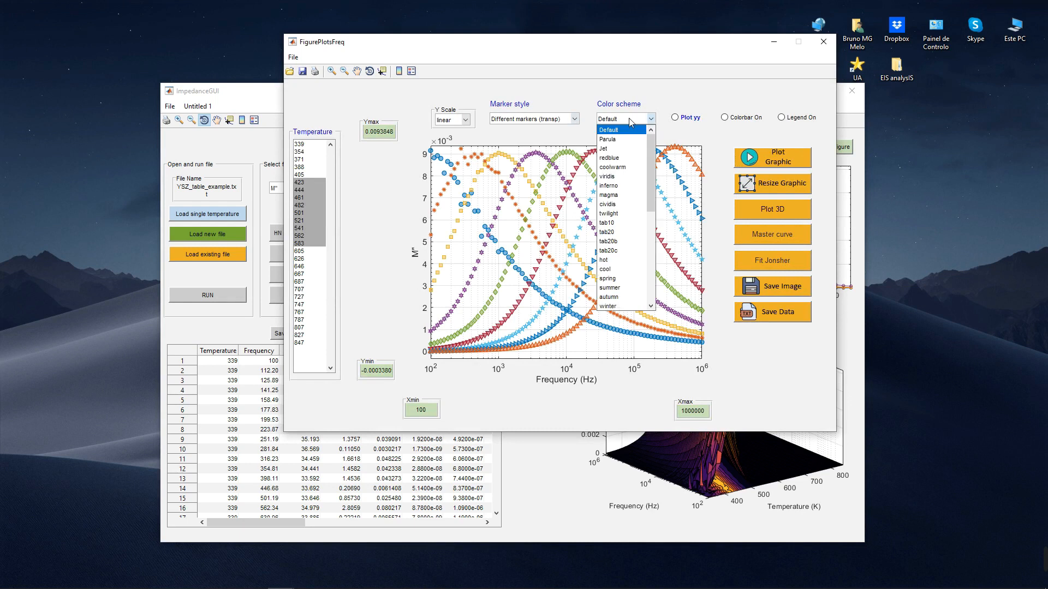
left_click(628, 168)
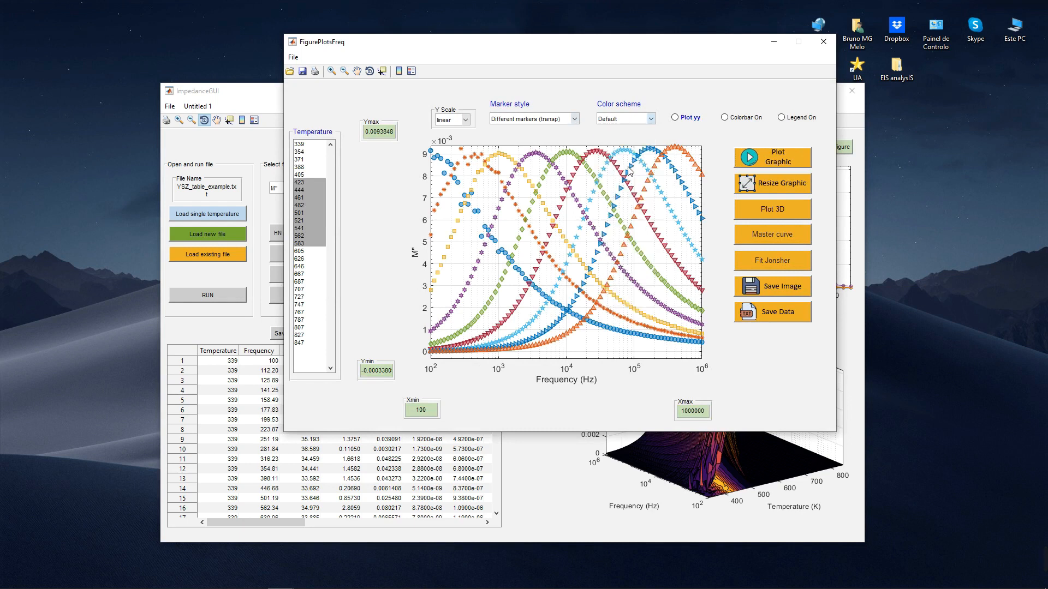
left_click(530, 120)
left_click(532, 139)
left_click(777, 164)
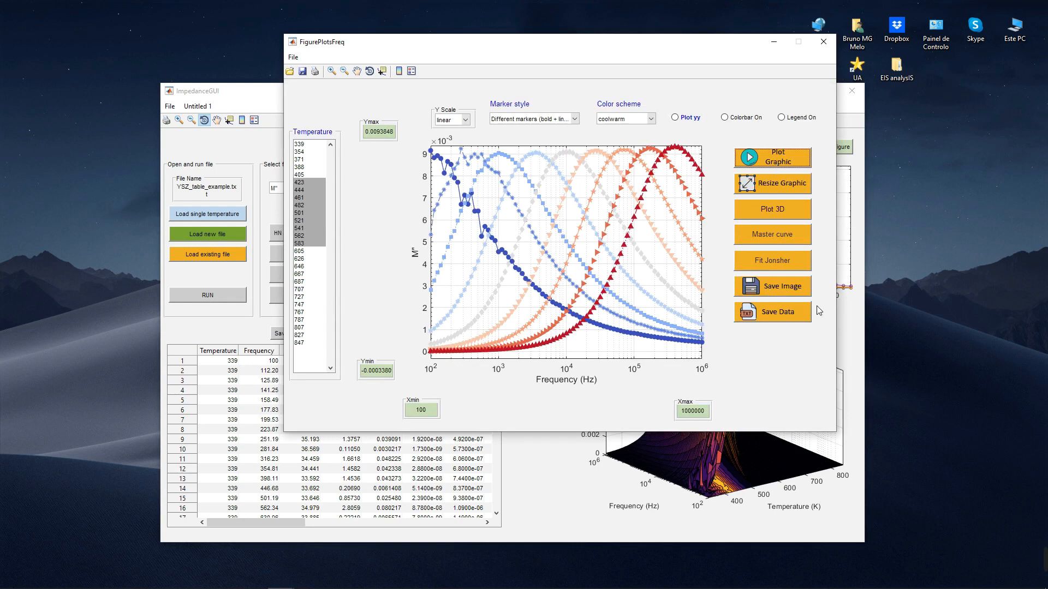
Preview the restyled curves as a separate image figure and as a rotated 3D plot, closing each figure.
left_click(774, 286)
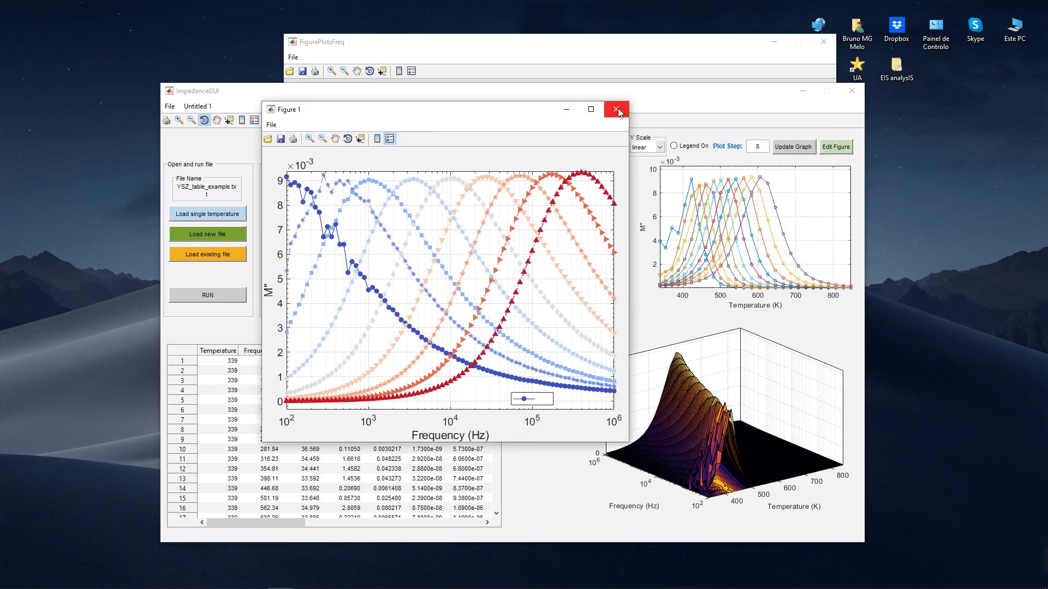
left_click(616, 110)
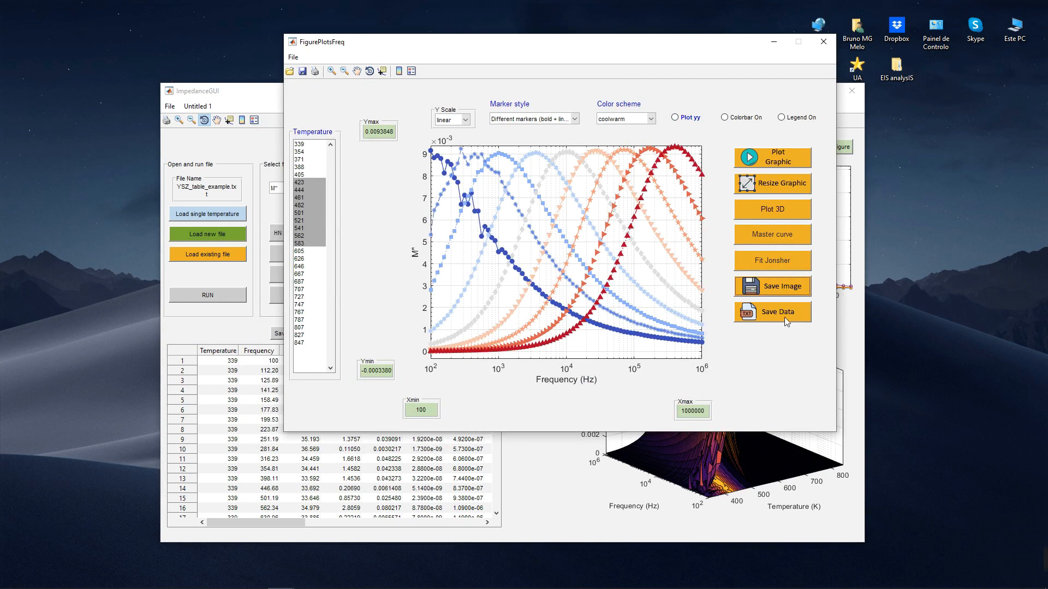
left_click(783, 208)
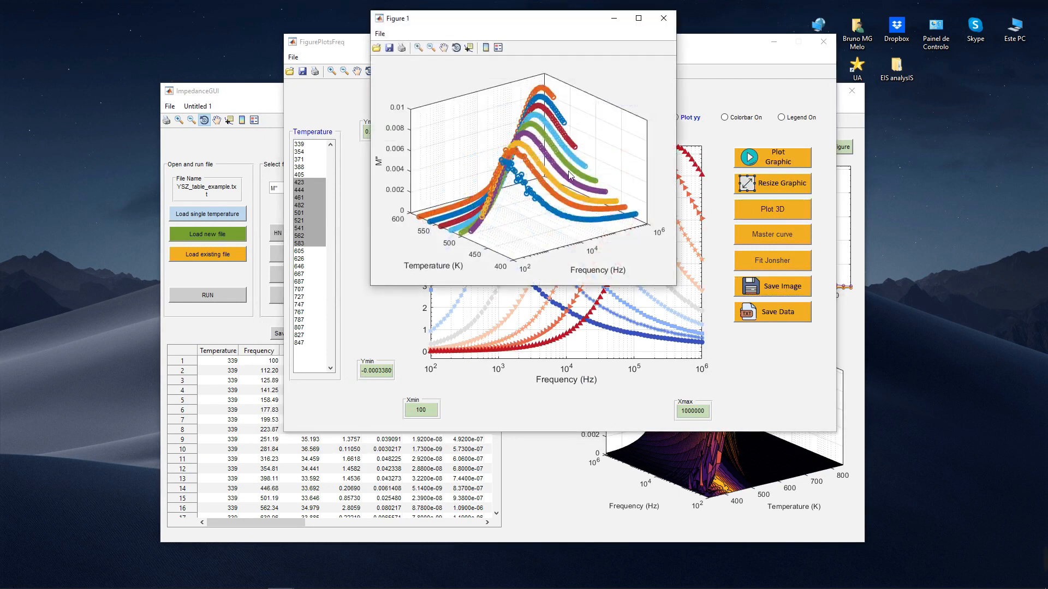
left_click_drag(495, 34, 430, 84)
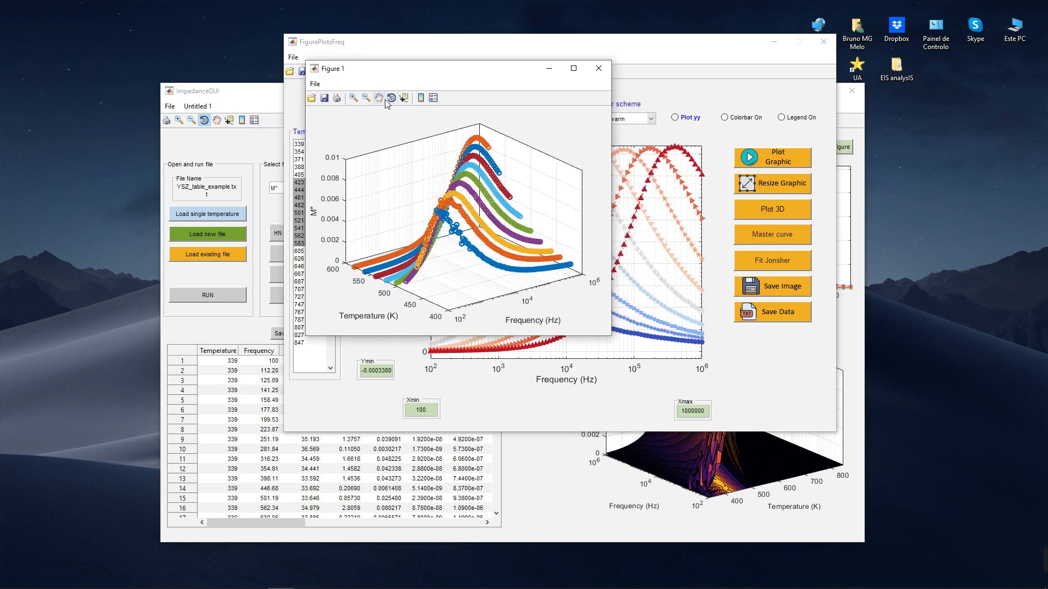
left_click(391, 98)
left_click_drag(467, 197, 434, 194)
left_click(599, 68)
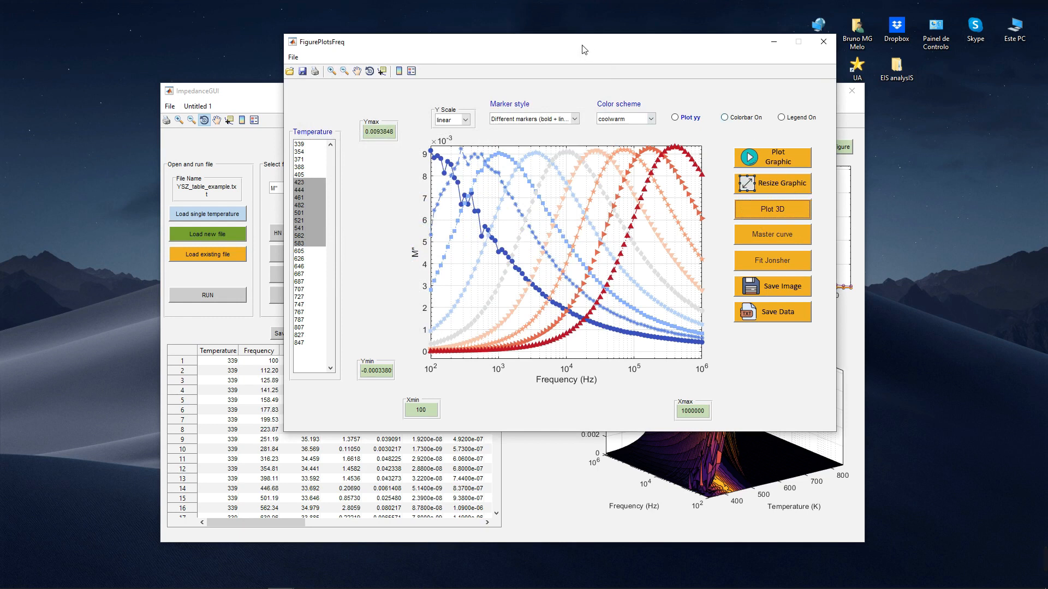
Select temperatures 501 to 626 and replot the M'' frequency curves for that range.
left_click_drag(582, 49, 566, 80)
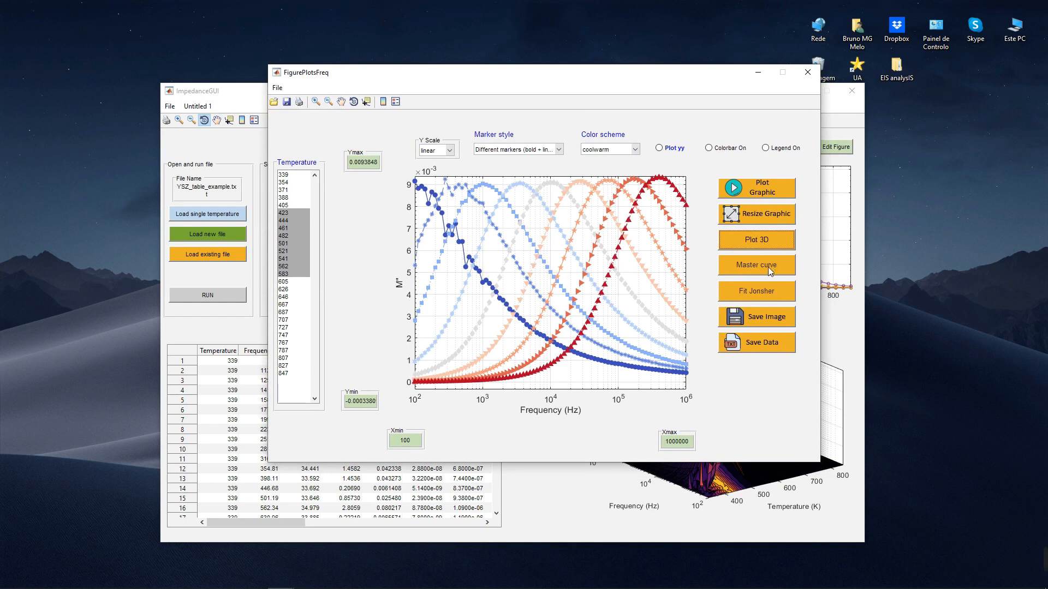
left_click(294, 281)
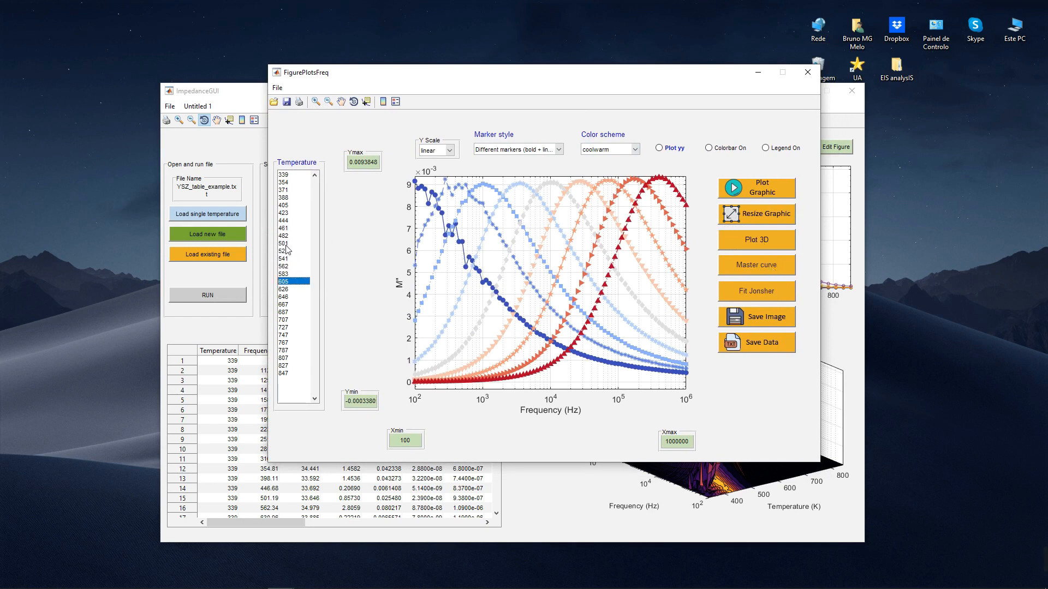
left_click(294, 245)
left_click(294, 289, "shift")
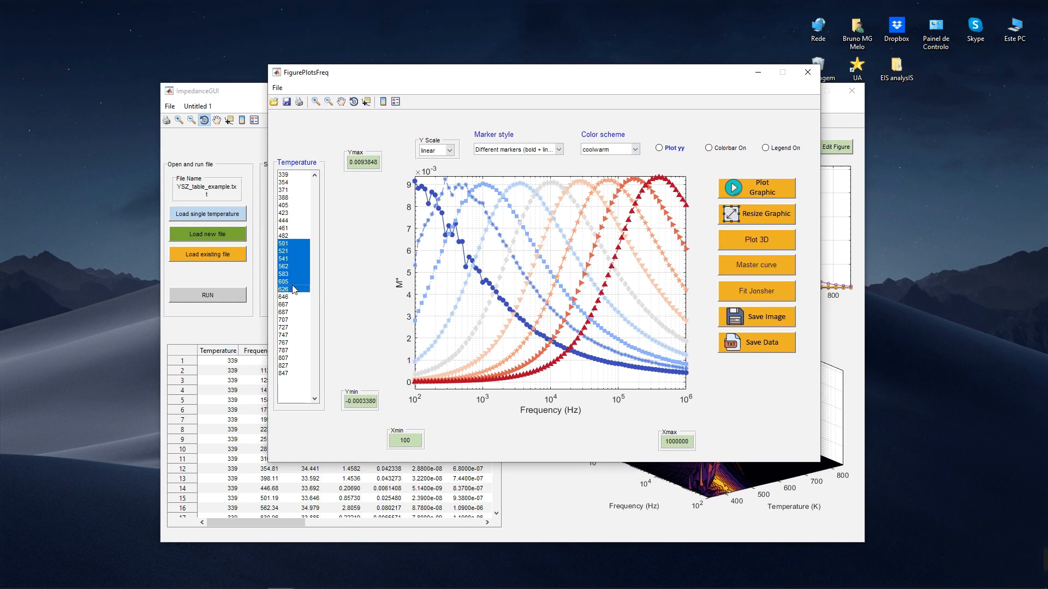
left_click(747, 184)
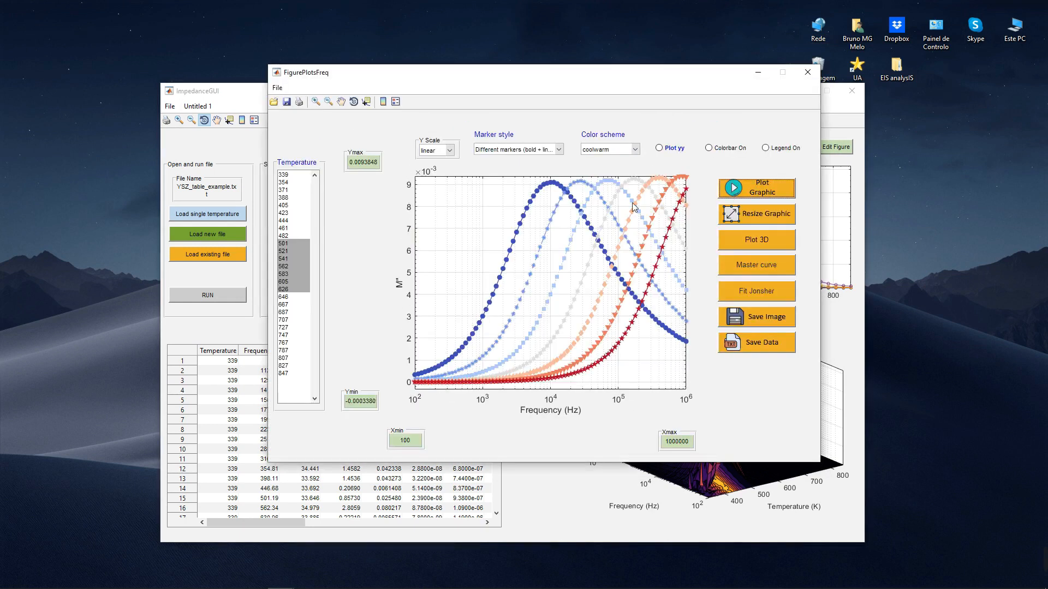
Select temperatures 423 to 562 and replot the M'' curves against frequency.
left_click_drag(289, 213, 294, 269)
left_click(751, 194)
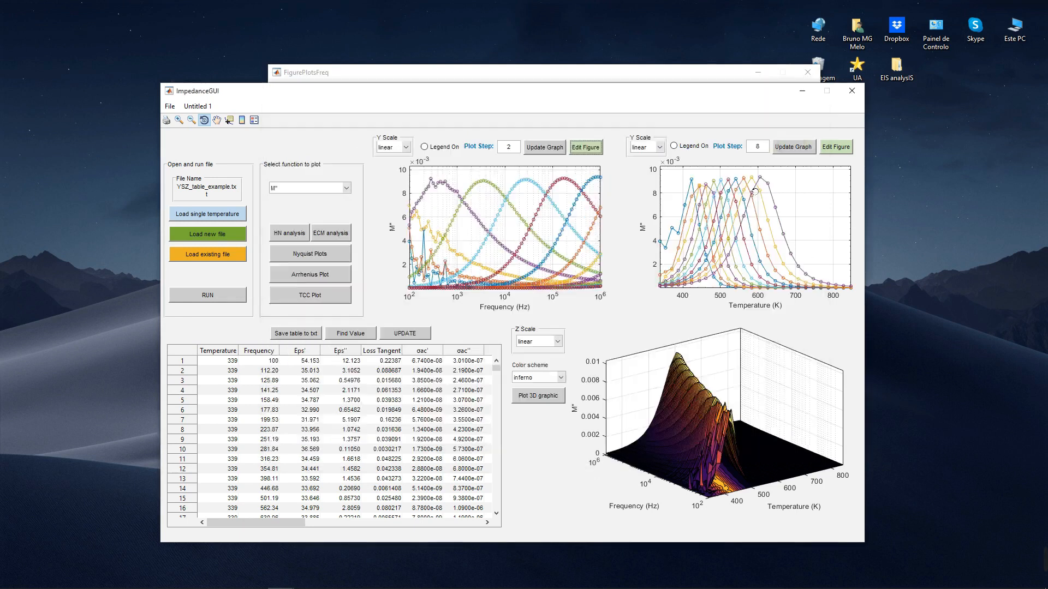
Plot the M'' frequency curves for temperatures 461 to 541 and generate their master curve without saving the data.
left_click_drag(295, 228, 296, 260)
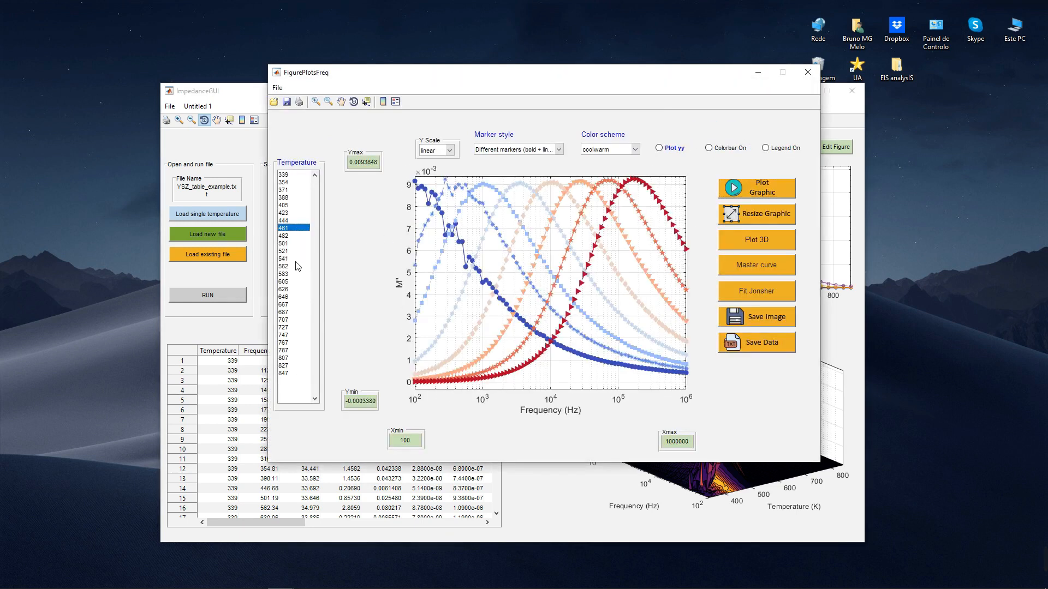
left_click(758, 185)
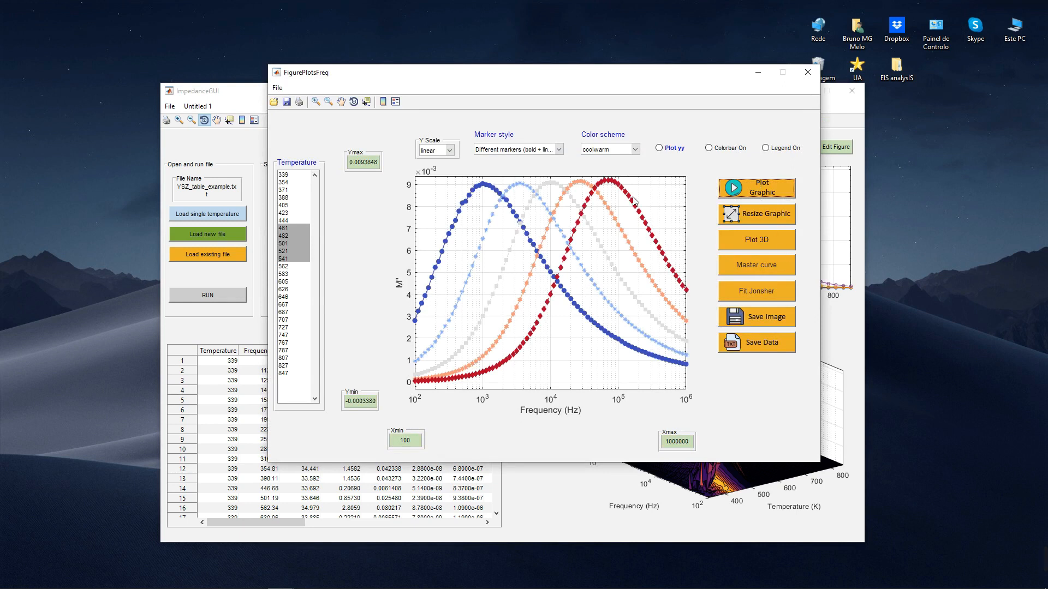
left_click(764, 270)
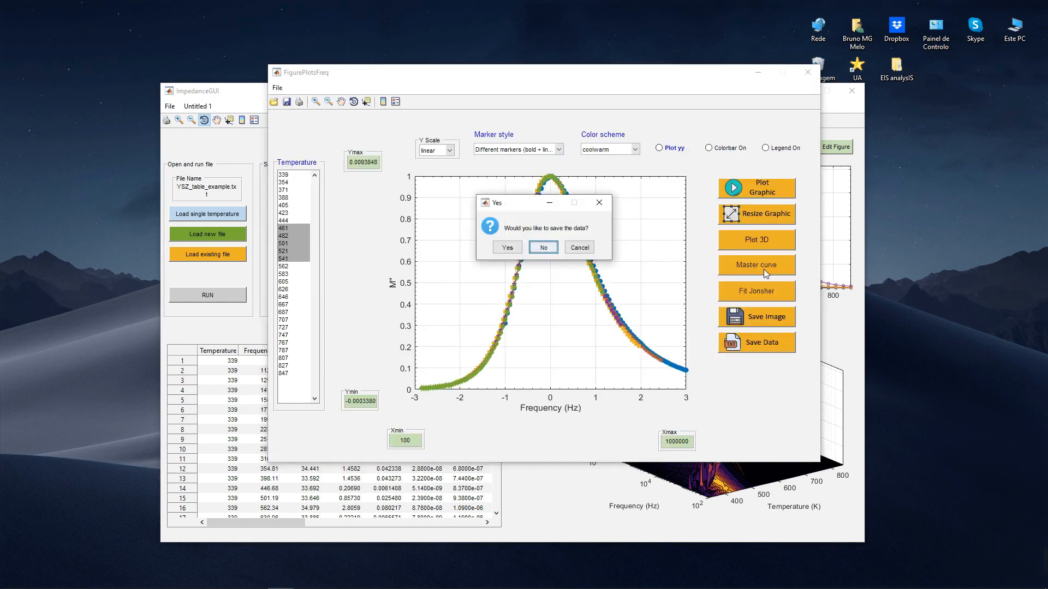
left_click_drag(515, 204, 378, 209)
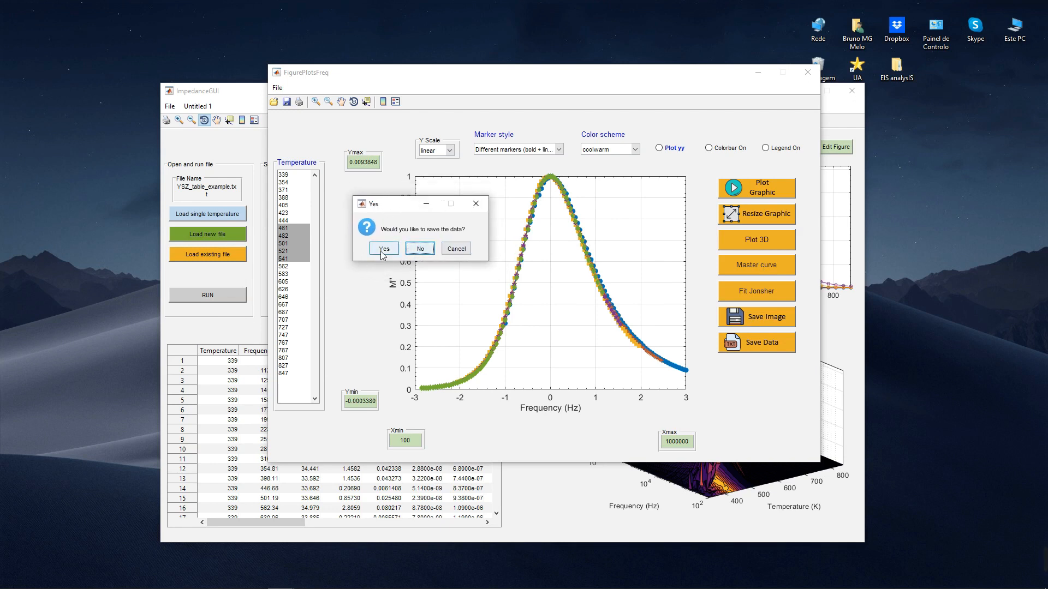
left_click(476, 207)
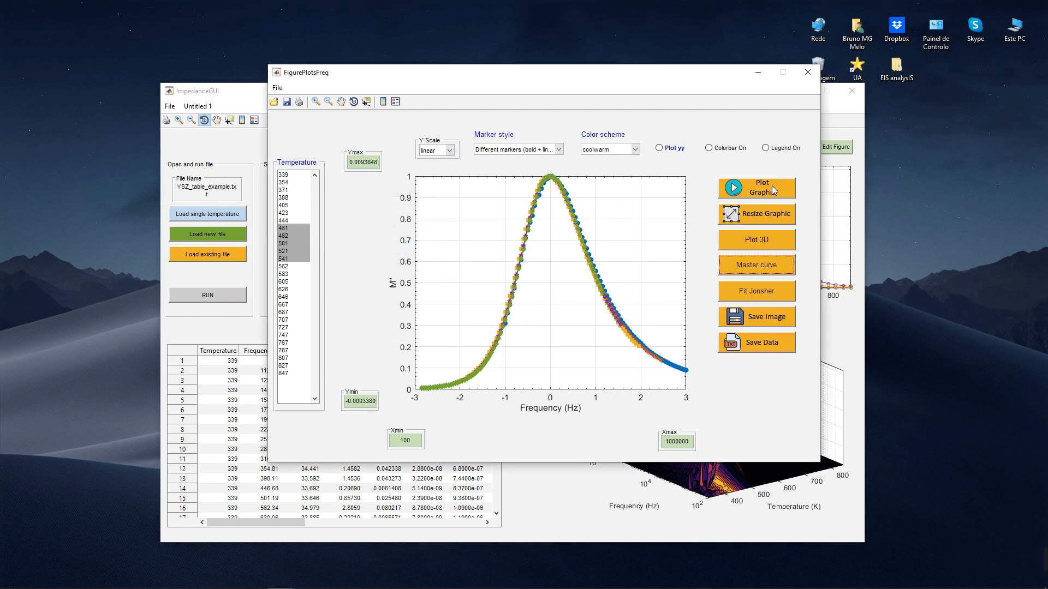
Plot M' and M'' against frequency on dual y axes for temperature 583, using the -o marker style.
left_click(294, 274)
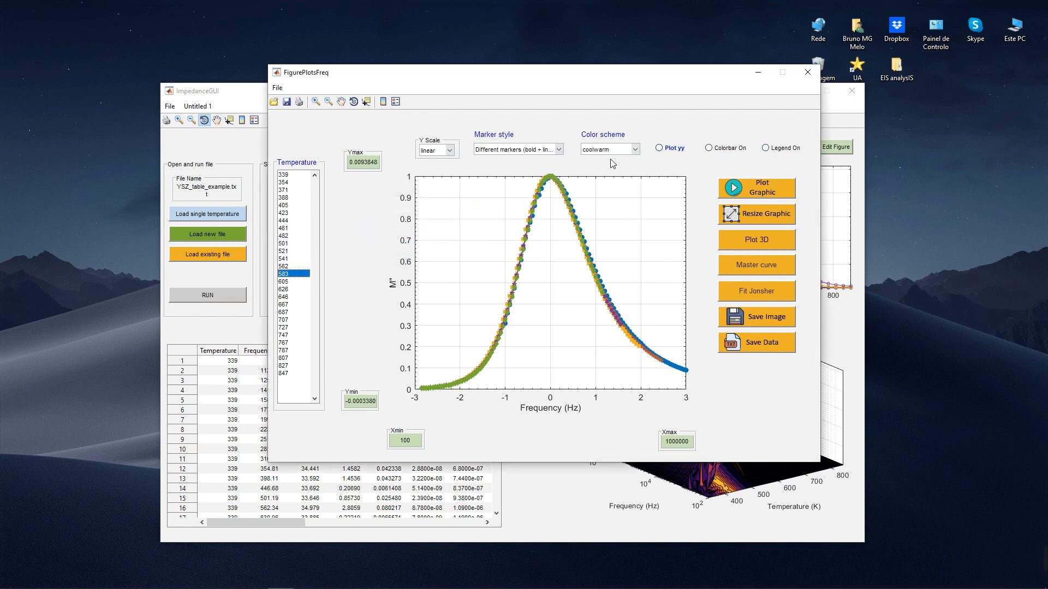
left_click(763, 197)
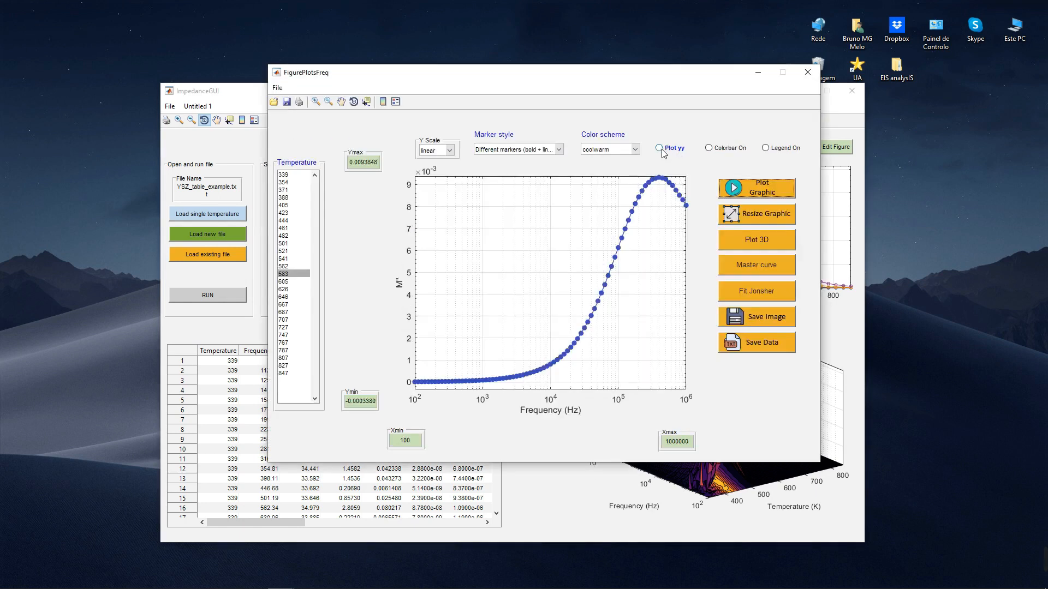
left_click(660, 148)
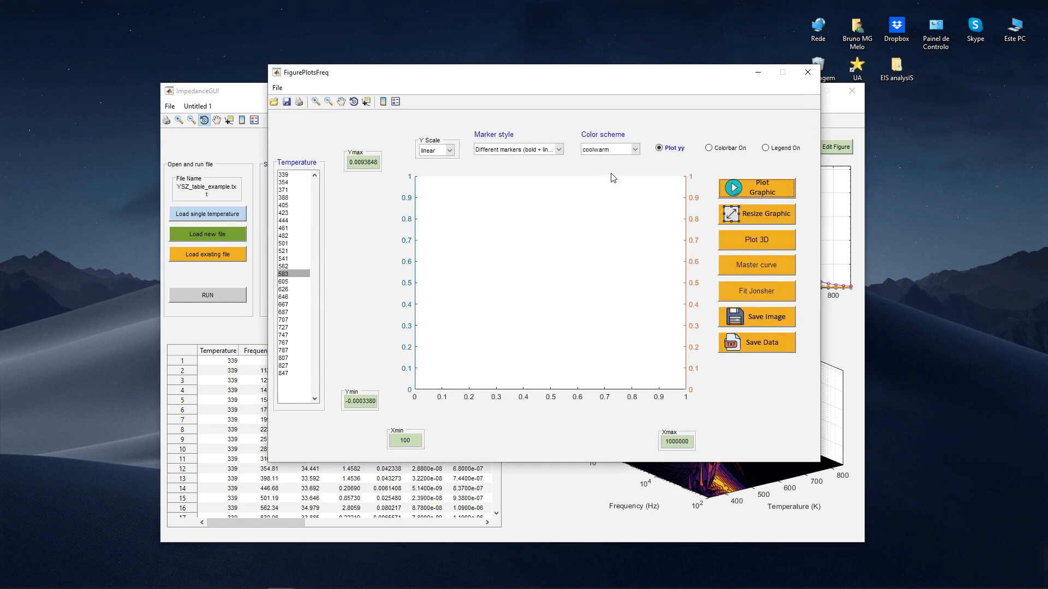
left_click(480, 153)
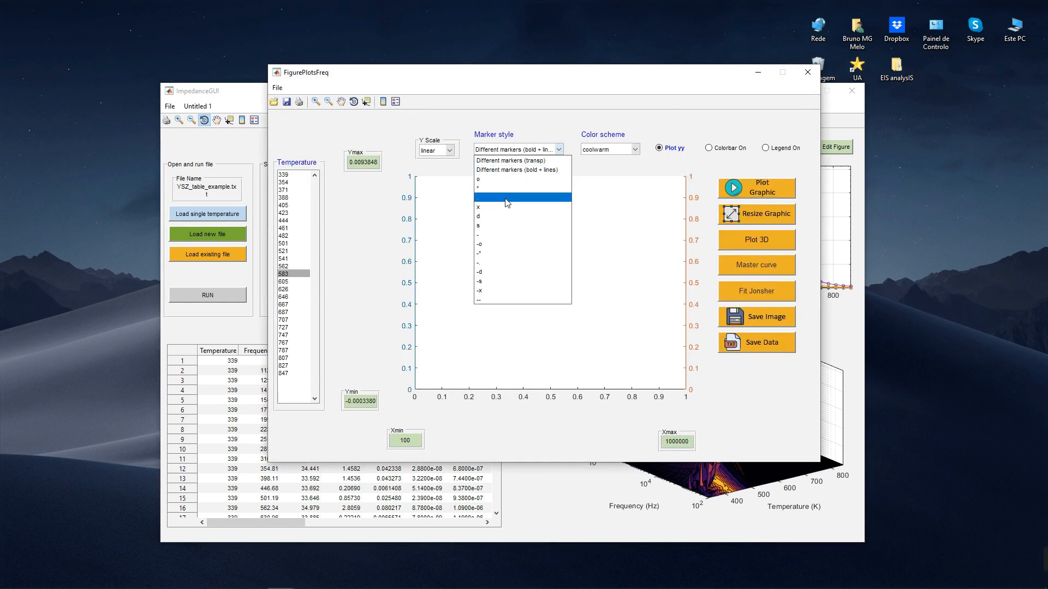
left_click(513, 245)
left_click(747, 194)
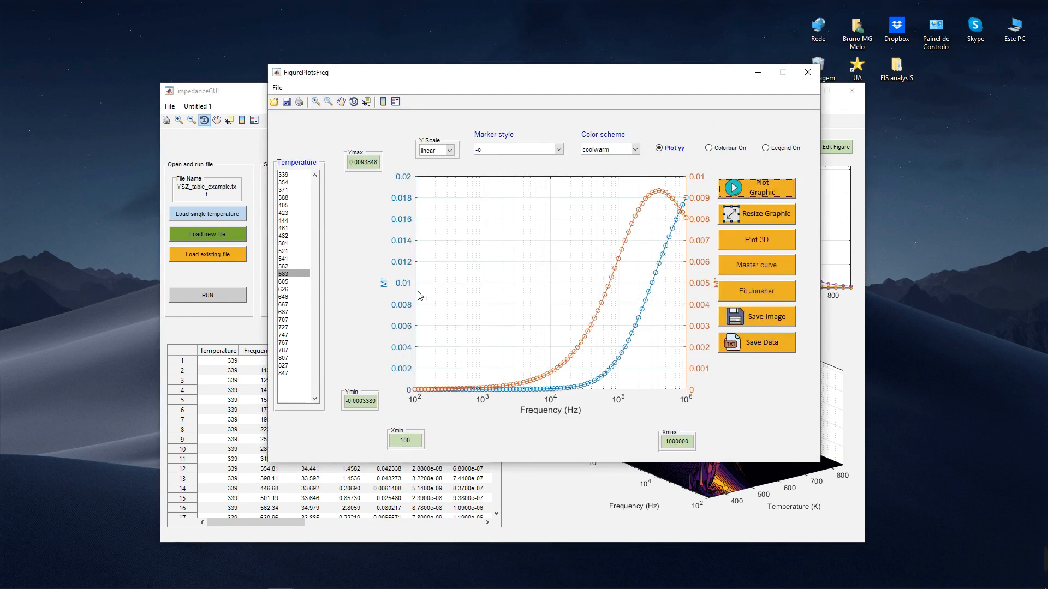
Replot the dual-axis frequency graph for temperature 521, and close the frequency plot window.
left_click(313, 251)
left_click(764, 188)
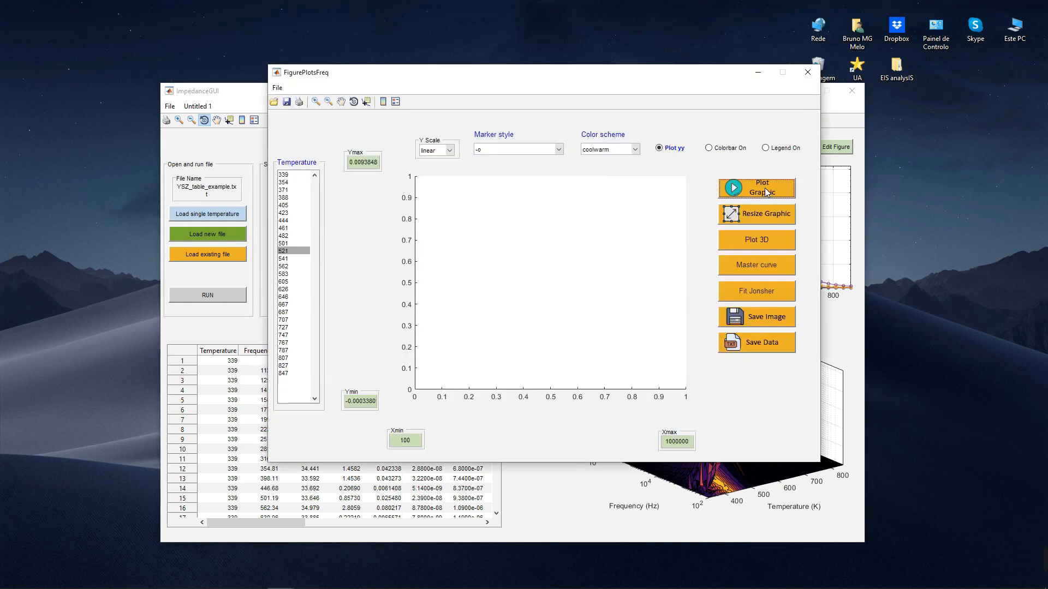
left_click(807, 72)
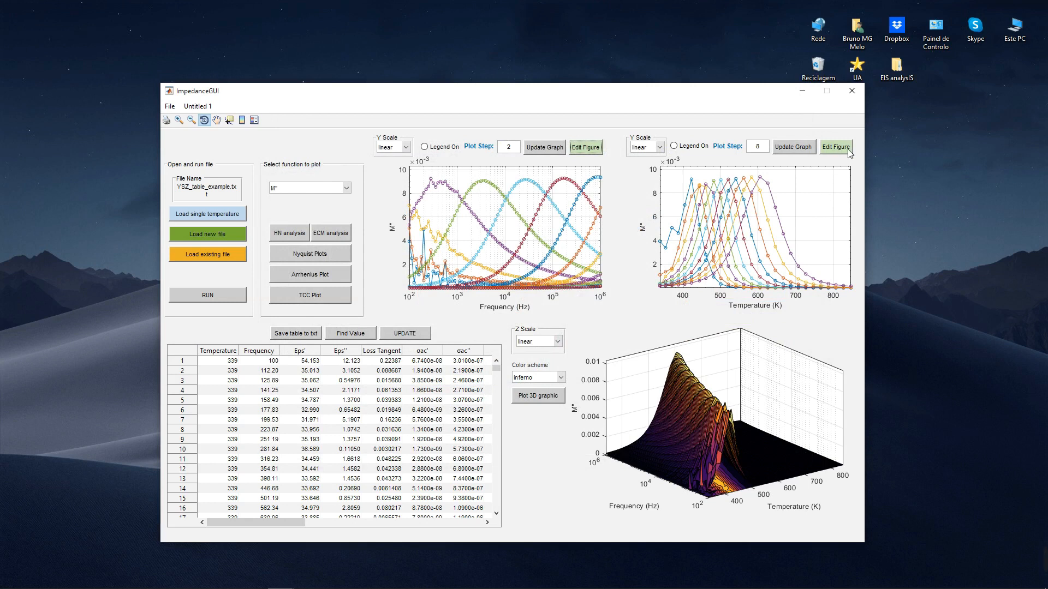
Open the temperature graph for editing and plot M'' for frequencies 177.828 to 1000.
left_click(843, 149)
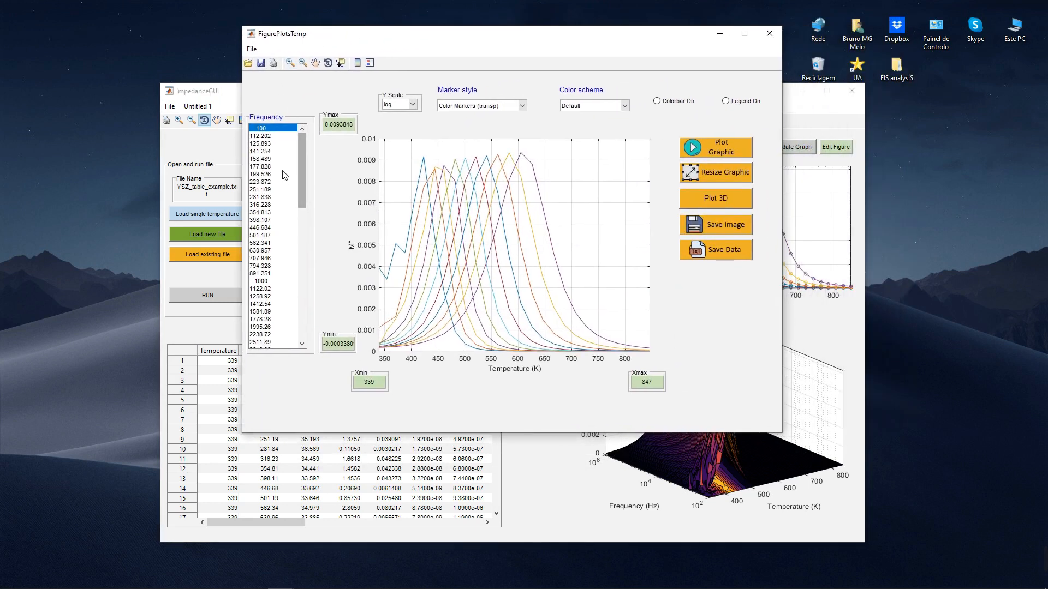
left_click(267, 166)
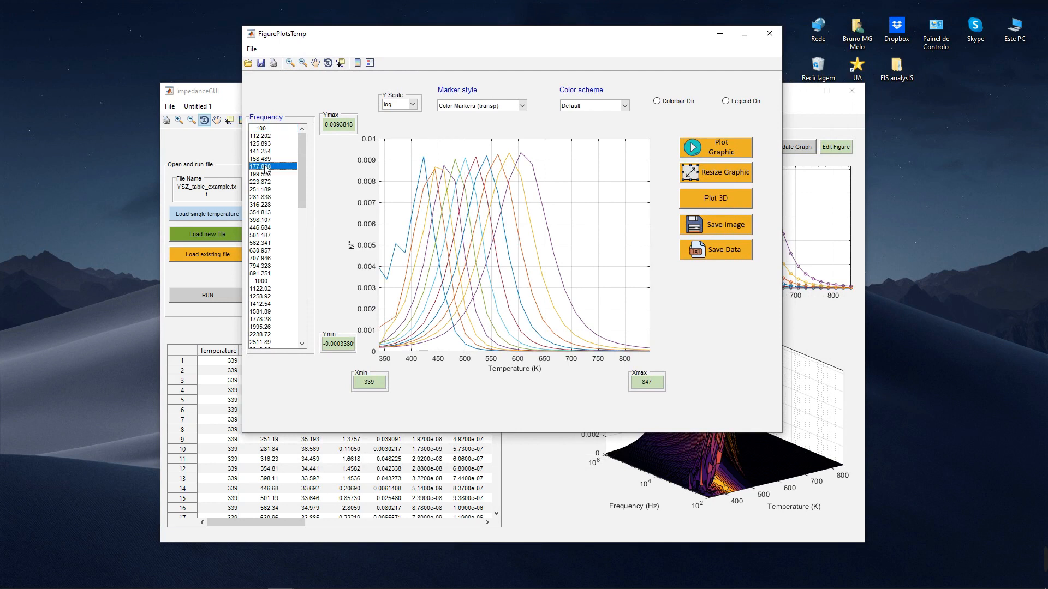
left_click(270, 281, "shift")
left_click(690, 145)
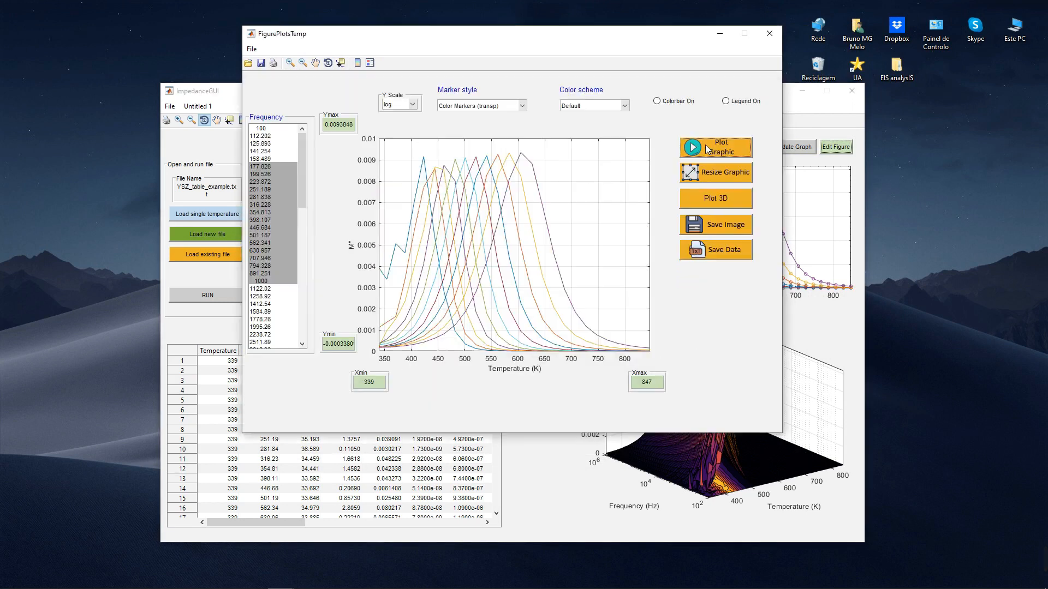
Replot the M'' temperature curves with a linear y scale, the Color Markers (bold + lines) style and the inferno color scheme.
left_click(406, 105)
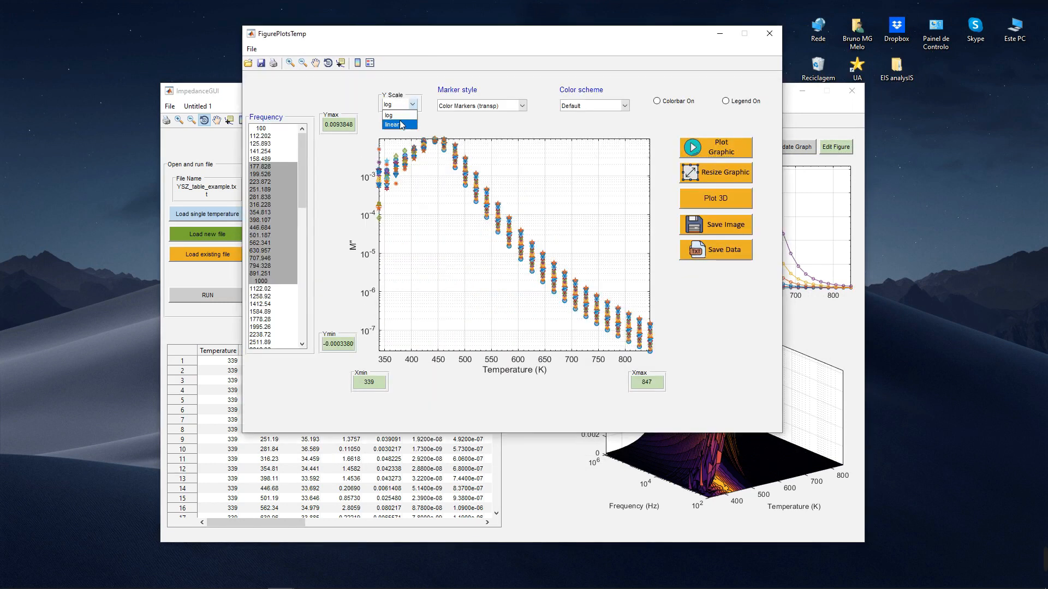
left_click(395, 117)
left_click(494, 105)
left_click(501, 129)
left_click(595, 106)
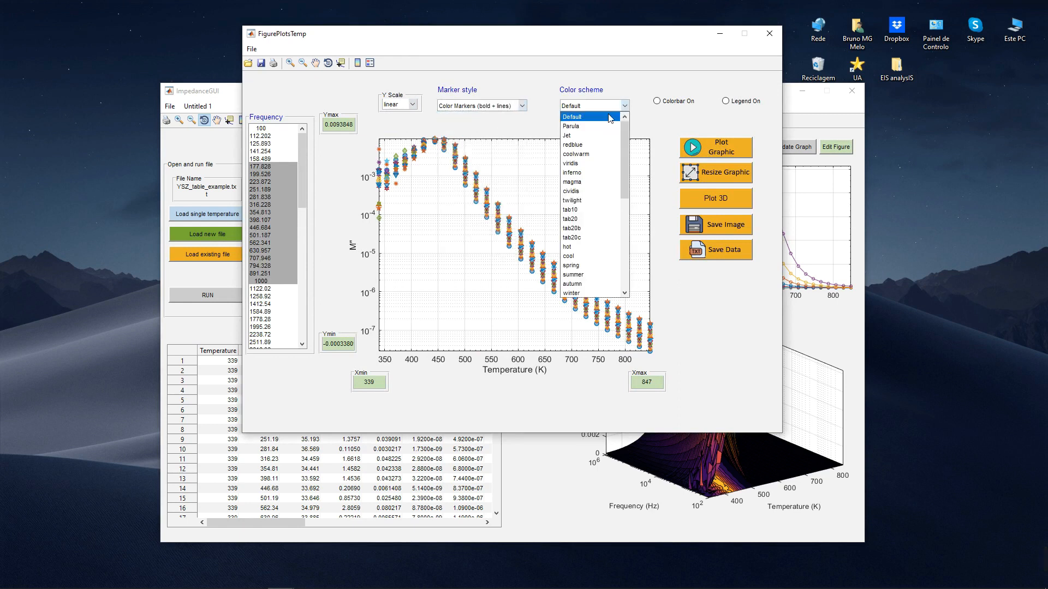
left_click(578, 173)
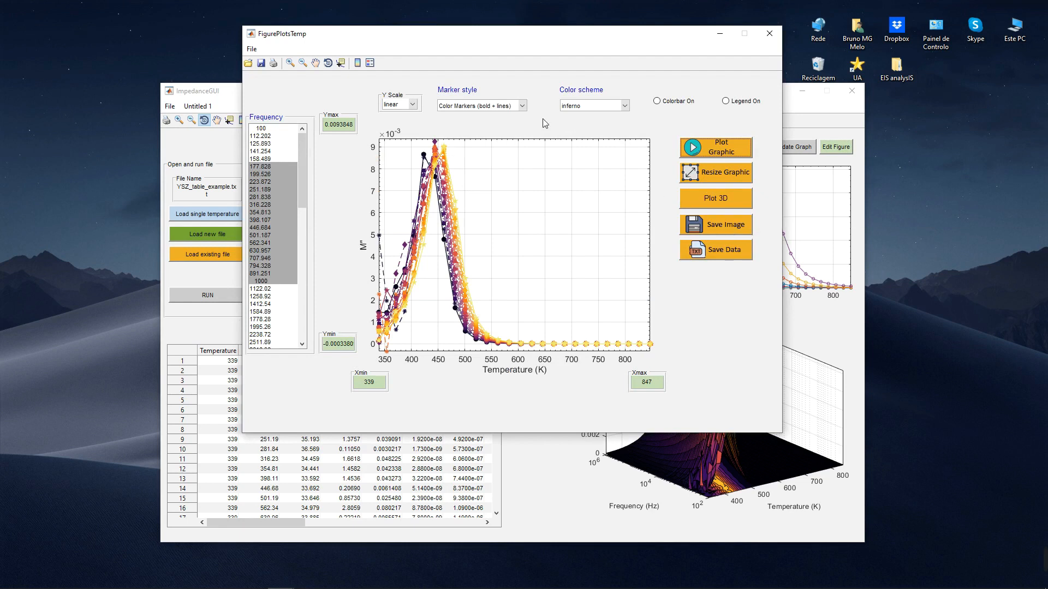
View the selected M'' temperature curves as a 3D plot, rotate it, and close the plot windows.
left_click(734, 198)
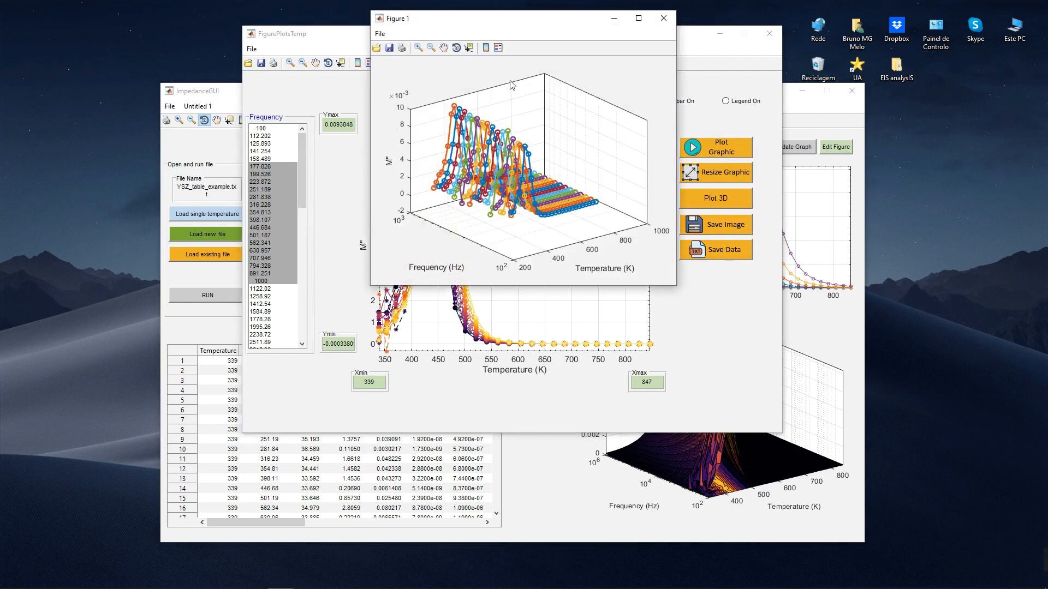
left_click(456, 48)
mouse_move(533, 149)
left_mouse_down()
mouse_move(478, 146)
mouse_move(532, 150)
mouse_move(494, 147)
mouse_move(527, 139)
left_mouse_up()
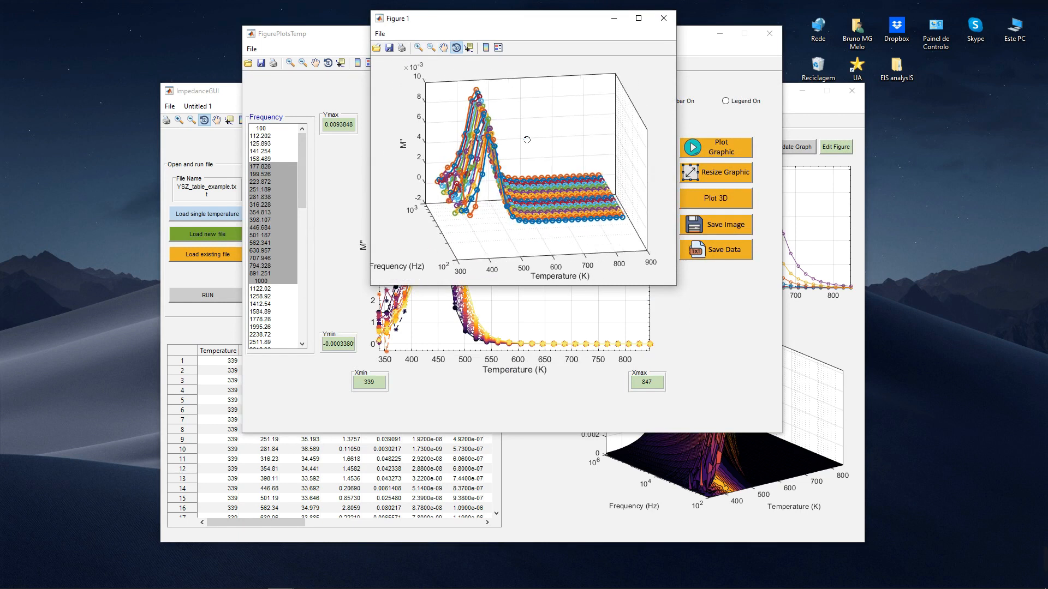
left_click(663, 18)
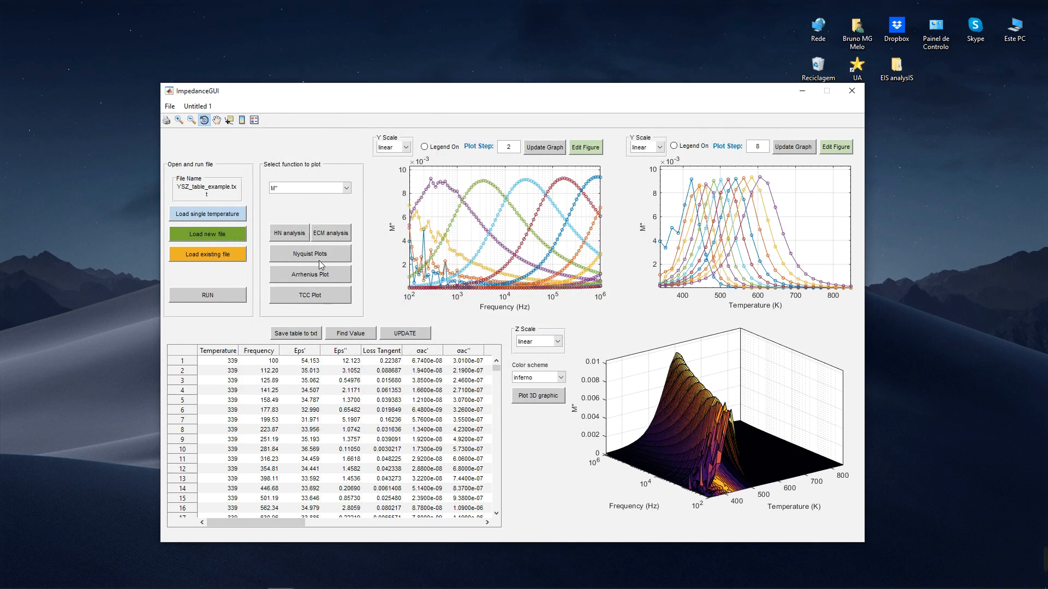
Open the Nyquist plots and plot Nyquist Z* for temperatures 405 to 482.
left_click(298, 254)
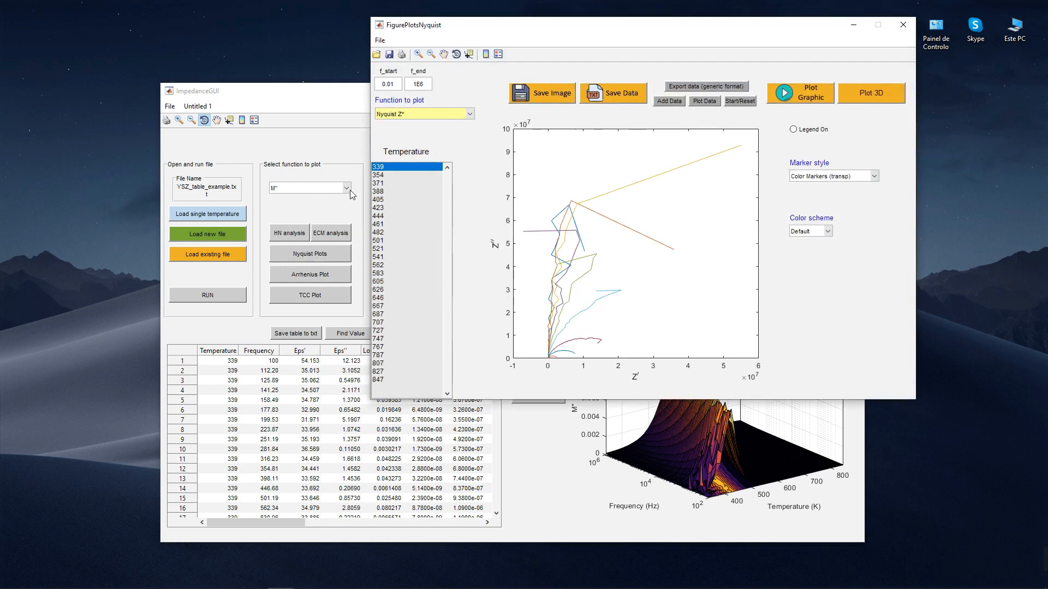
left_click_drag(439, 23, 317, 48)
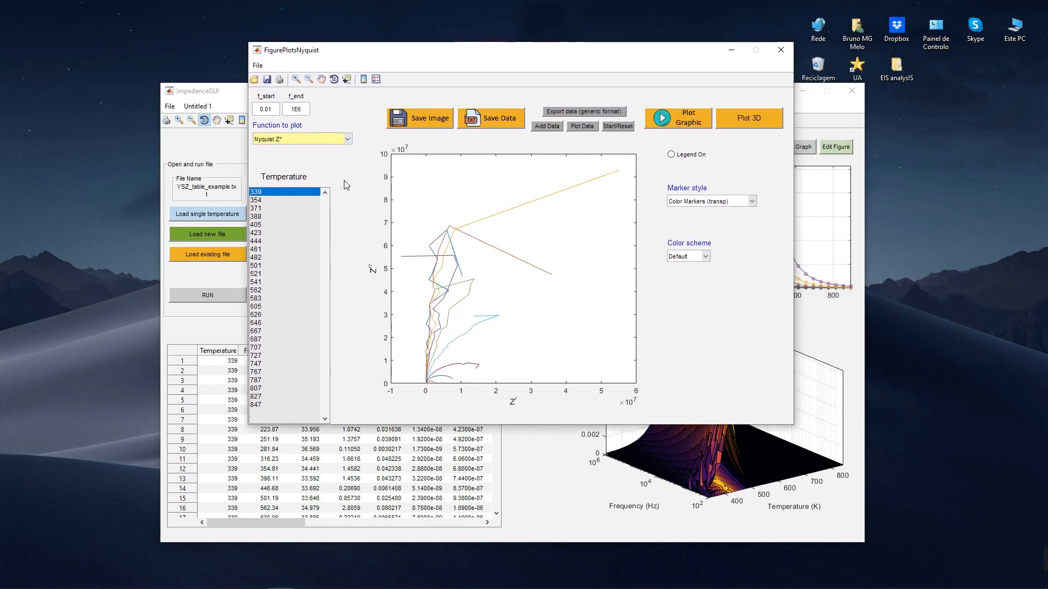
left_click_drag(290, 228, 290, 260)
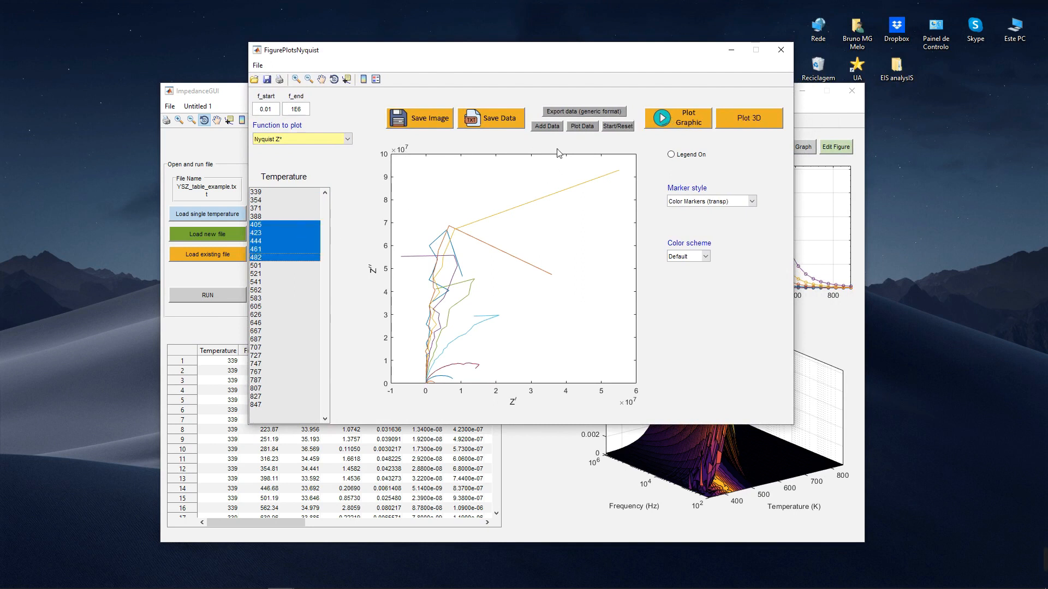
left_click(677, 117)
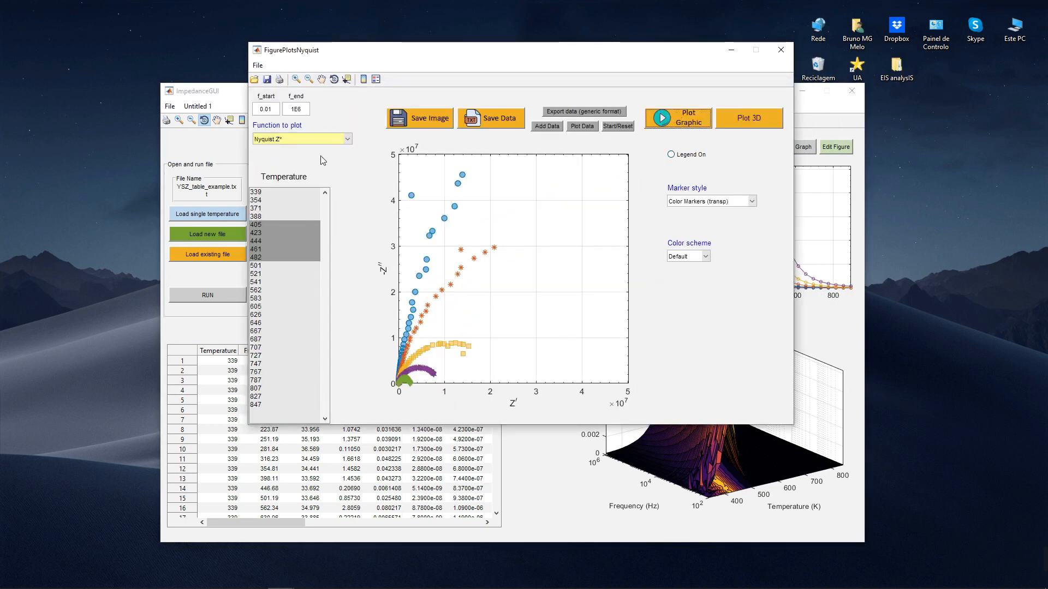
Select temperatures 541 to 667 and replot the Nyquist Z* curves.
left_click(267, 281)
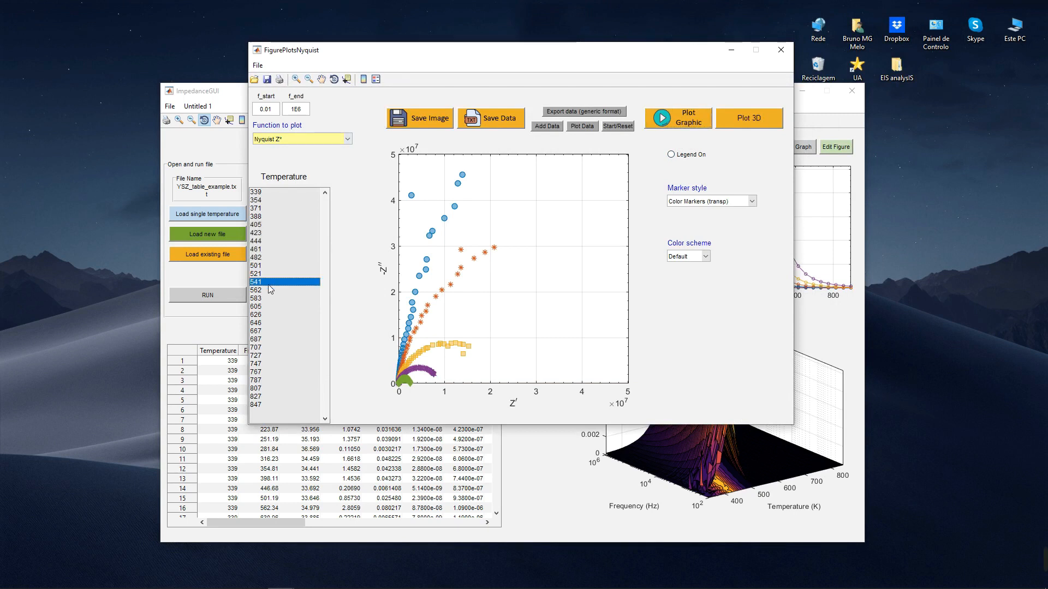
left_click(271, 327, "shift")
left_click(689, 127)
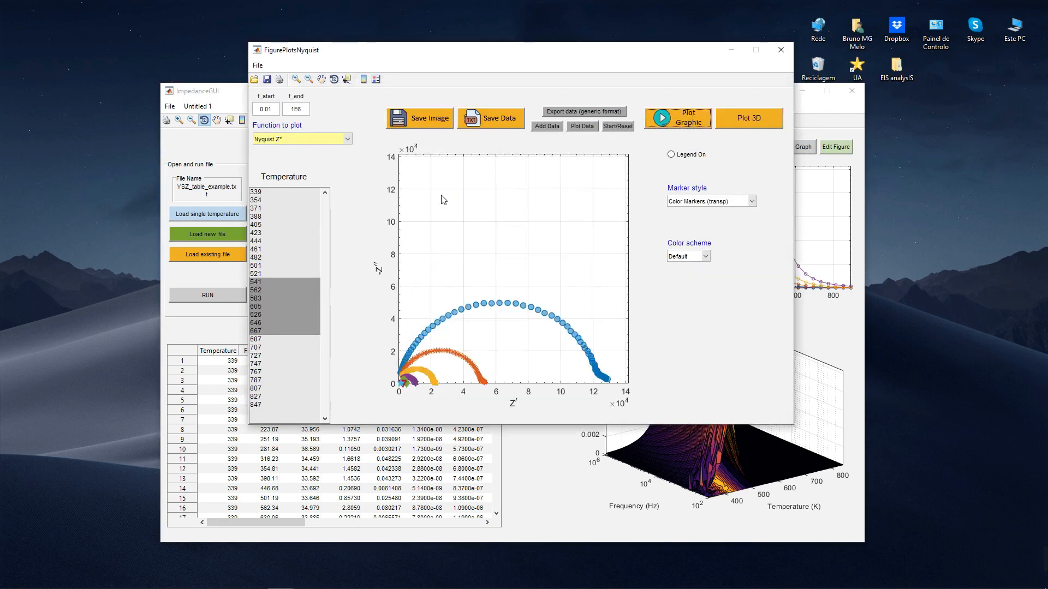
Plot the selected temperatures as Nyquist Z* normalized, followed by Nyquist M*.
left_click(306, 138)
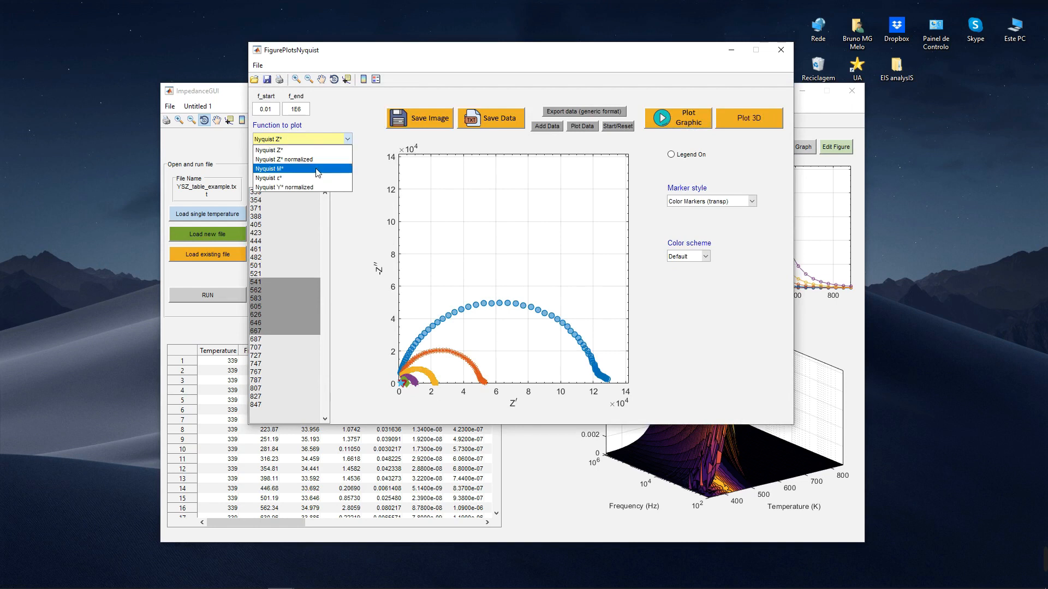
left_click(316, 159)
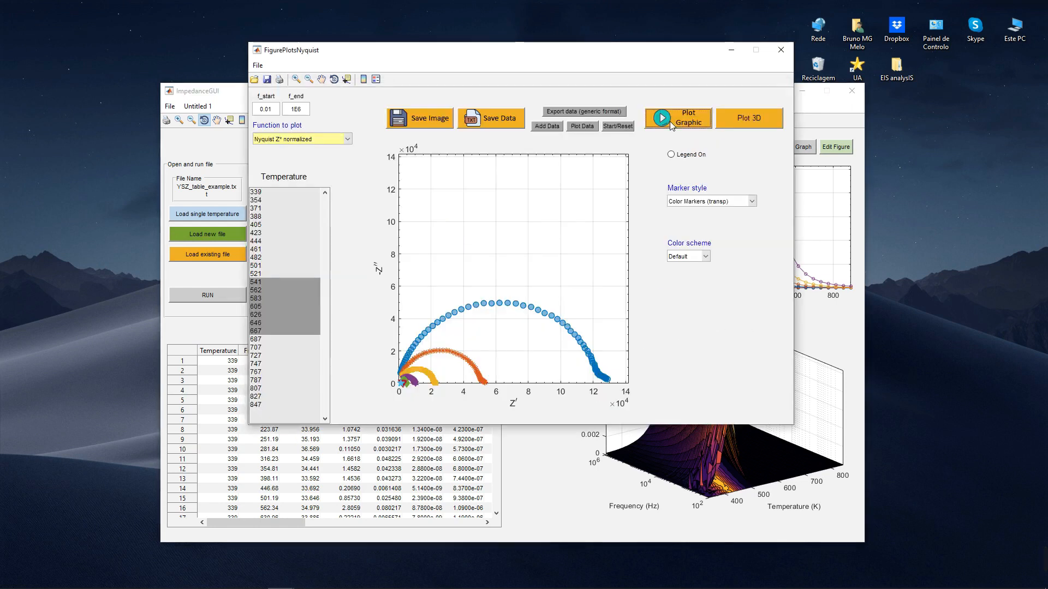
left_click(670, 121)
left_click(297, 141)
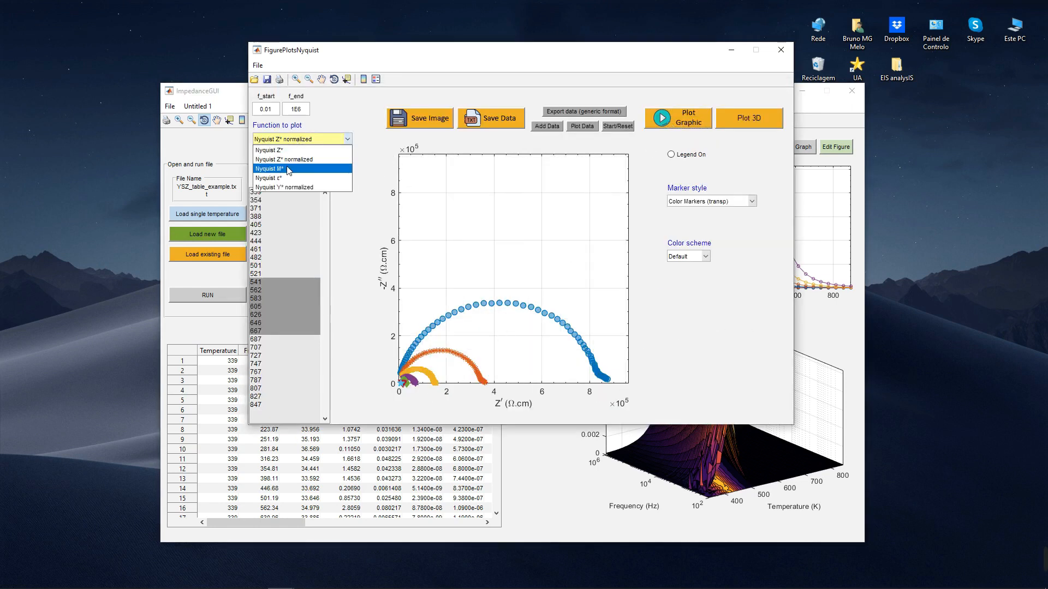
left_click(288, 169)
left_click(684, 115)
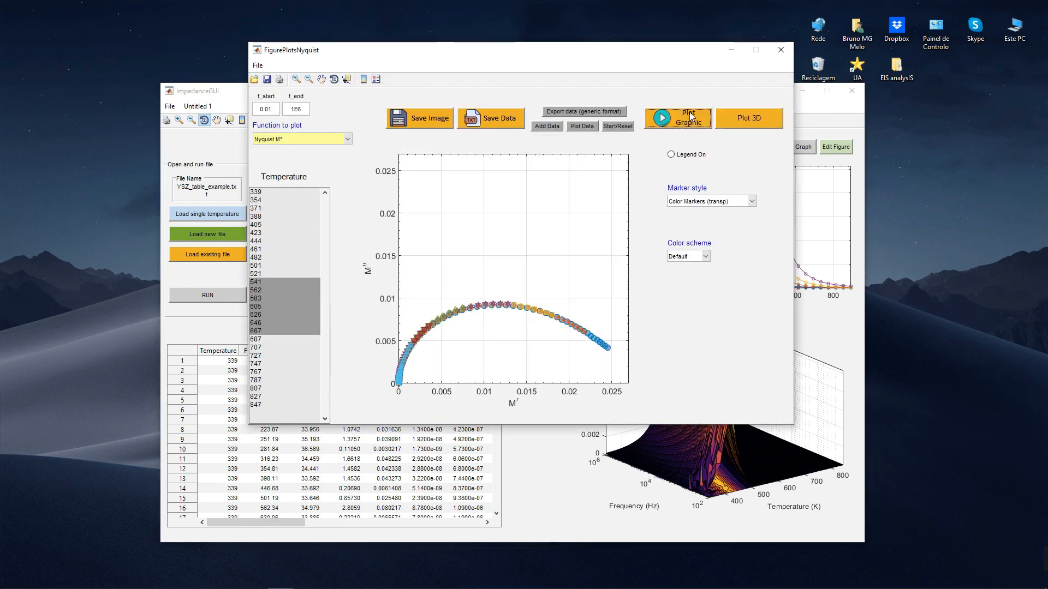
Plot the selected temperatures as Nyquist ε*, followed by Nyquist Y* normalized.
left_click(304, 140)
left_click(312, 180)
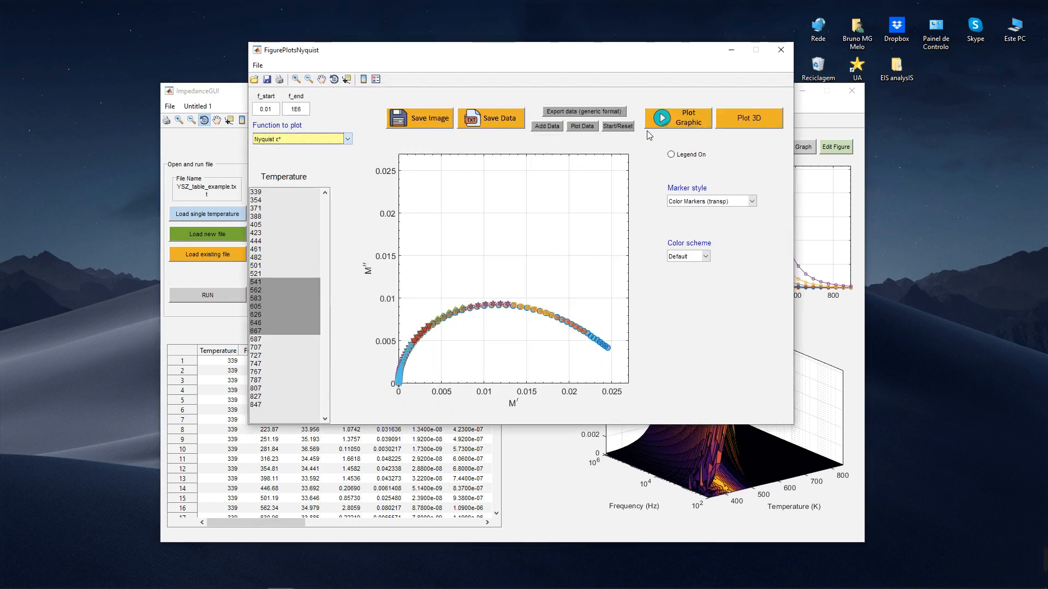
left_click(669, 125)
left_click(347, 139)
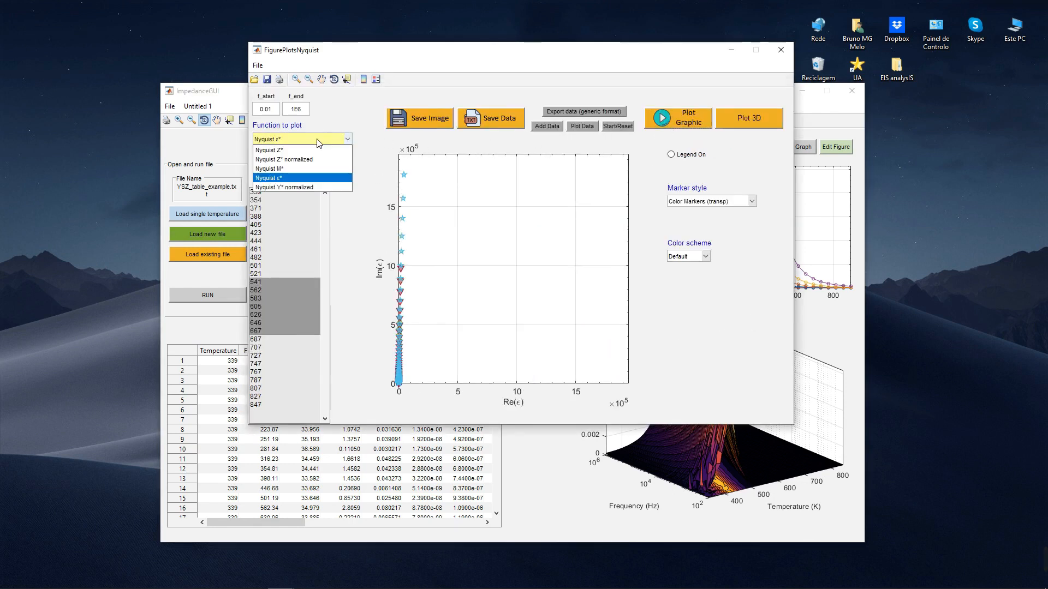
left_click(301, 188)
left_click(685, 123)
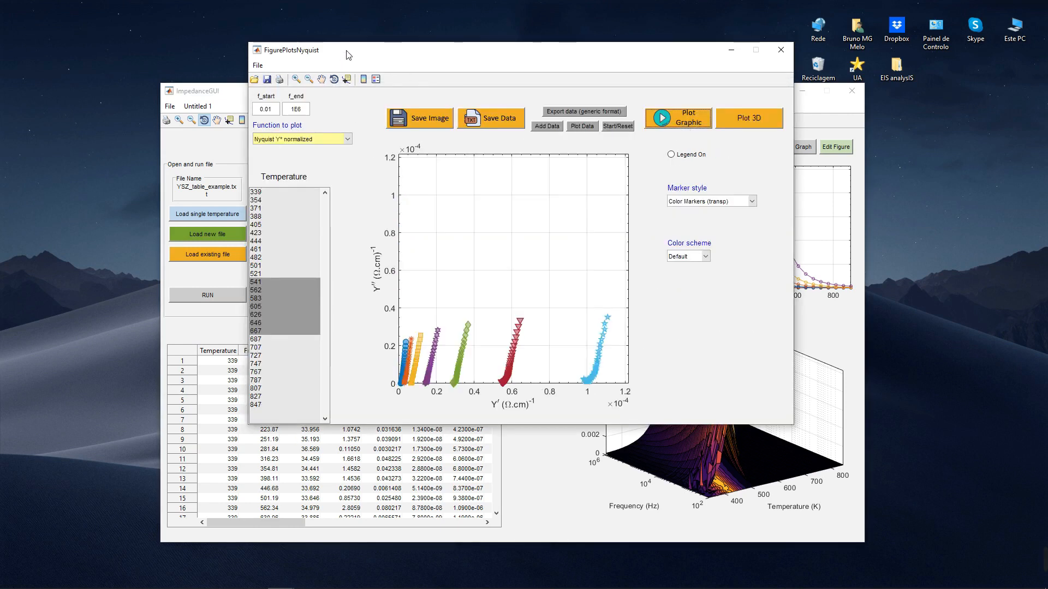
Set the start frequency to 2000 and replot the normalized Nyquist Y* curves.
key("Tab")
left_click(692, 115)
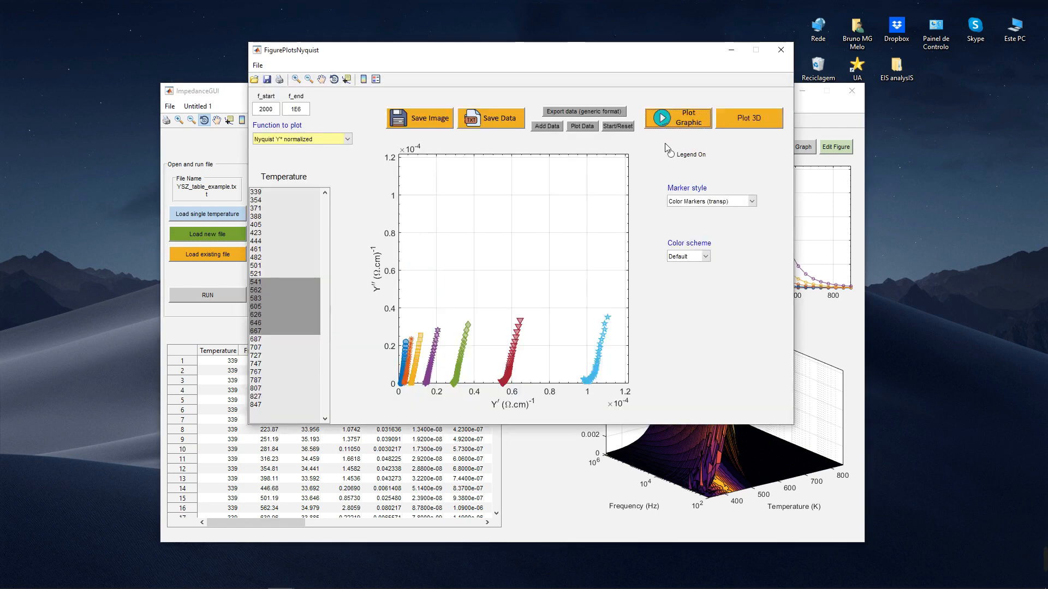
Close the Nyquist window and draw the Arrhenius plot for the 631 Hz frequency.
left_click_drag(431, 57, 400, 105)
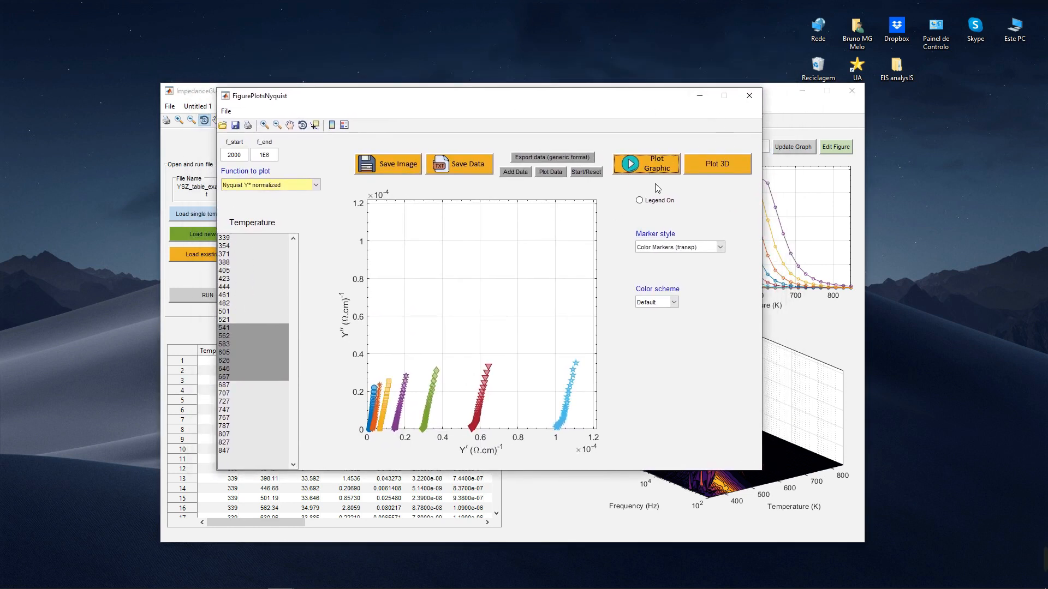
left_click(749, 96)
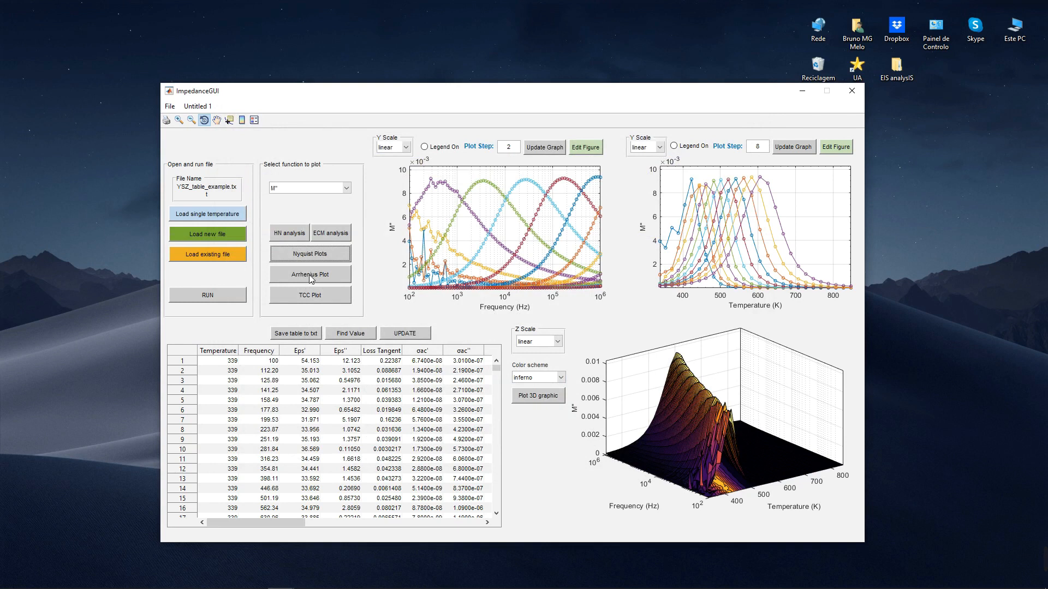
left_click(335, 278)
left_click(415, 252)
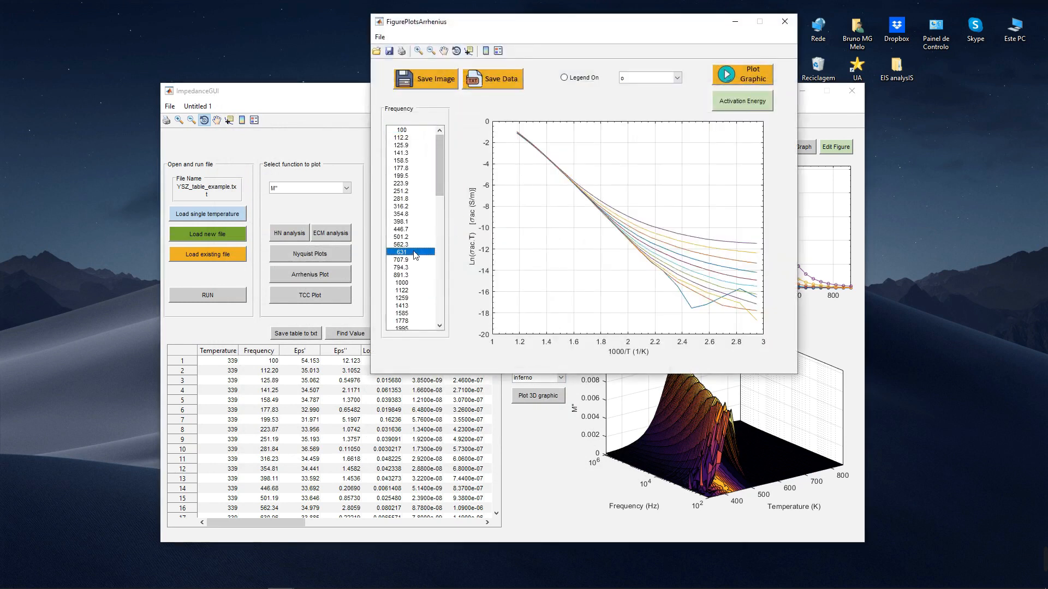
left_click(749, 78)
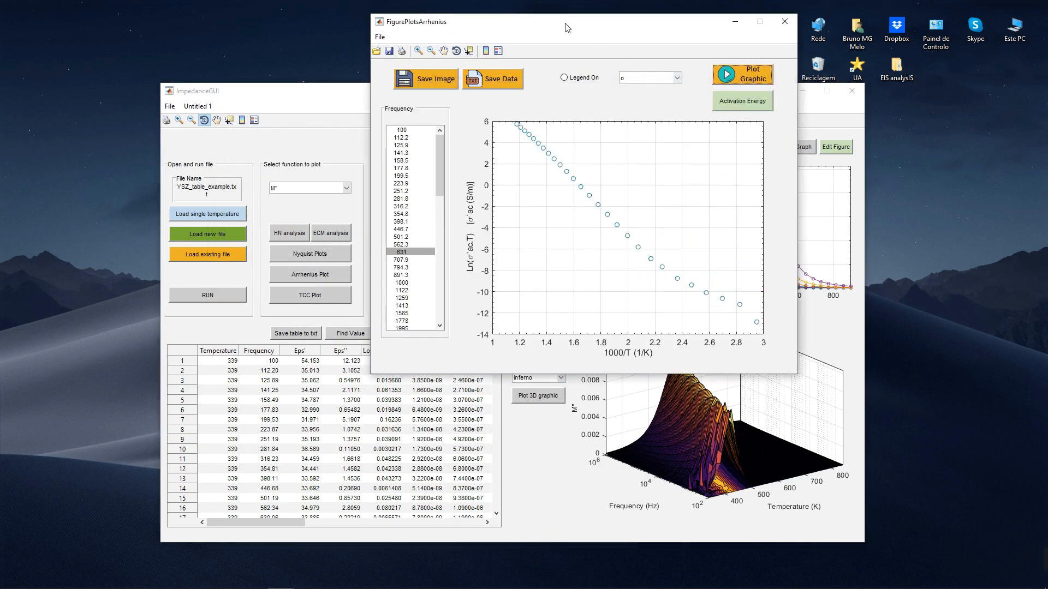
left_click_drag(568, 27, 558, 86)
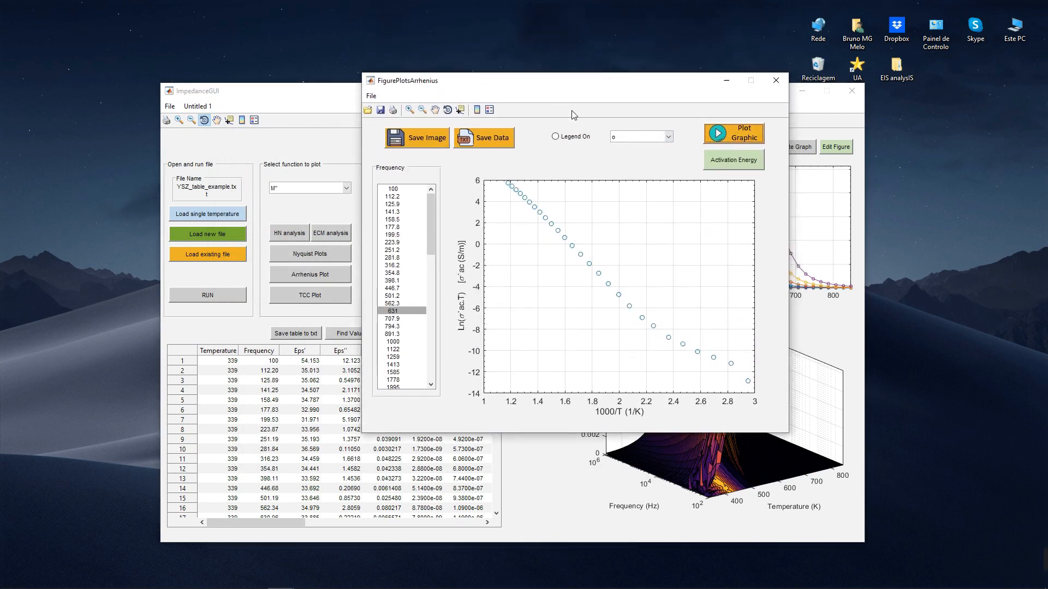
Plot the 100 Hz Arrhenius data and fit its activation energy between about 1.2 and 2.4 on the 1000/T axis.
left_click(393, 189)
left_click(732, 133)
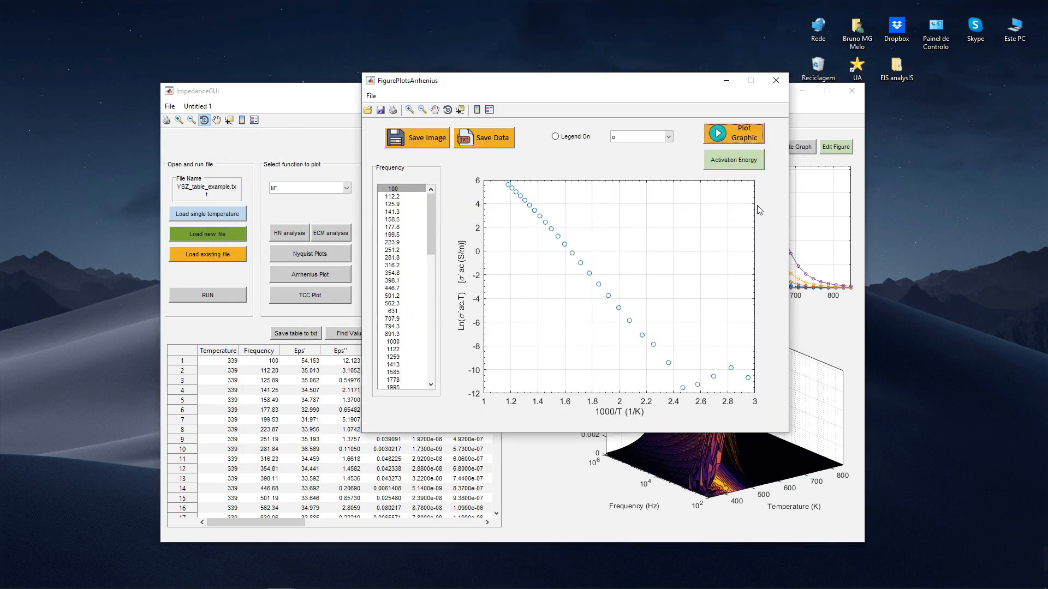
left_click(733, 162)
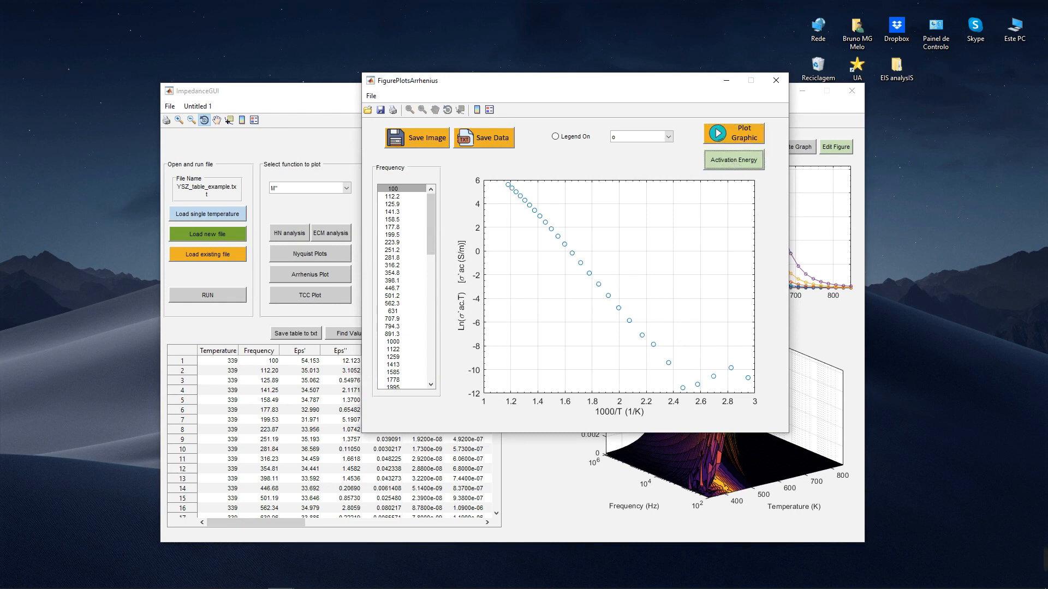
left_click(508, 183)
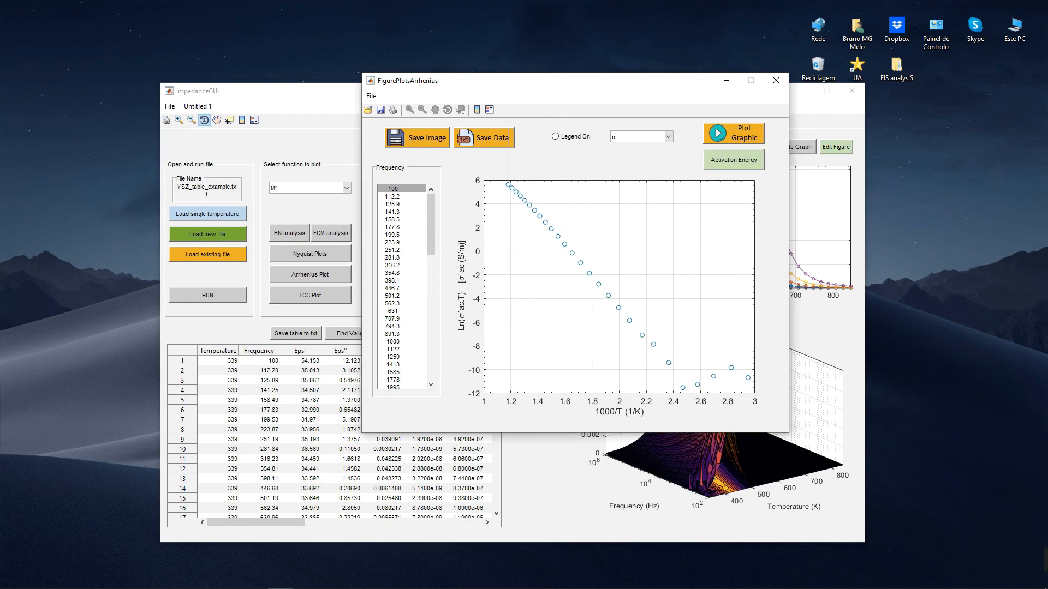
left_click(668, 367)
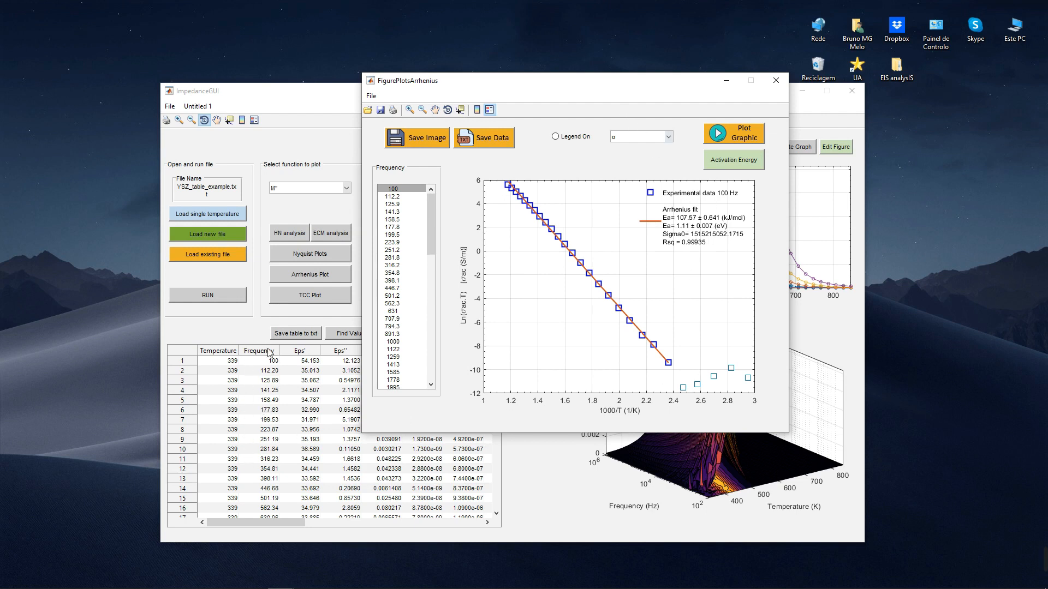
left_click(775, 80)
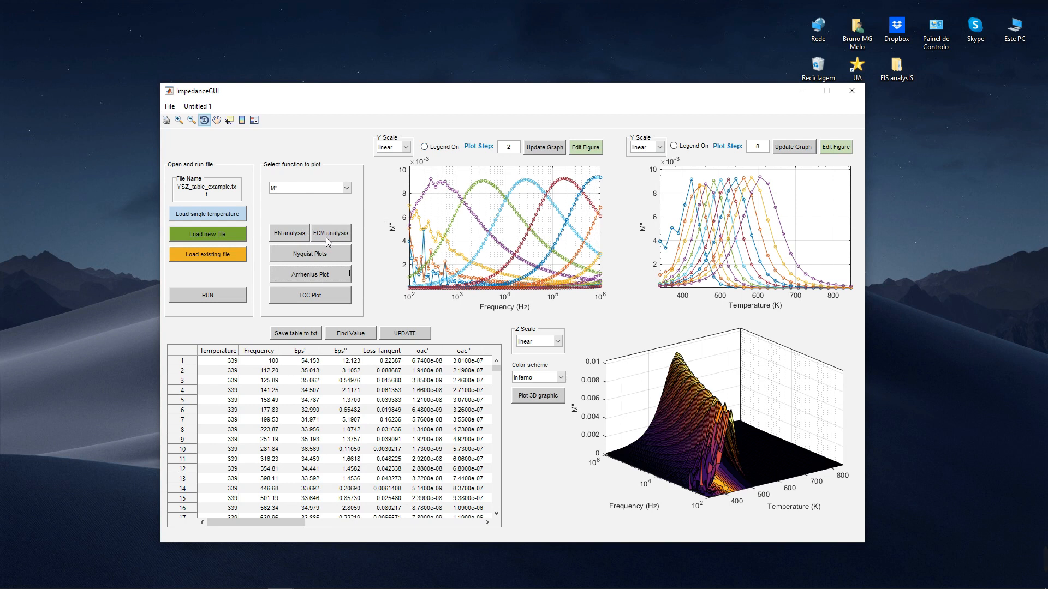
Open the HN analysis and plot the Modulus M* data for temperature 405, followed by 562.
left_click(292, 238)
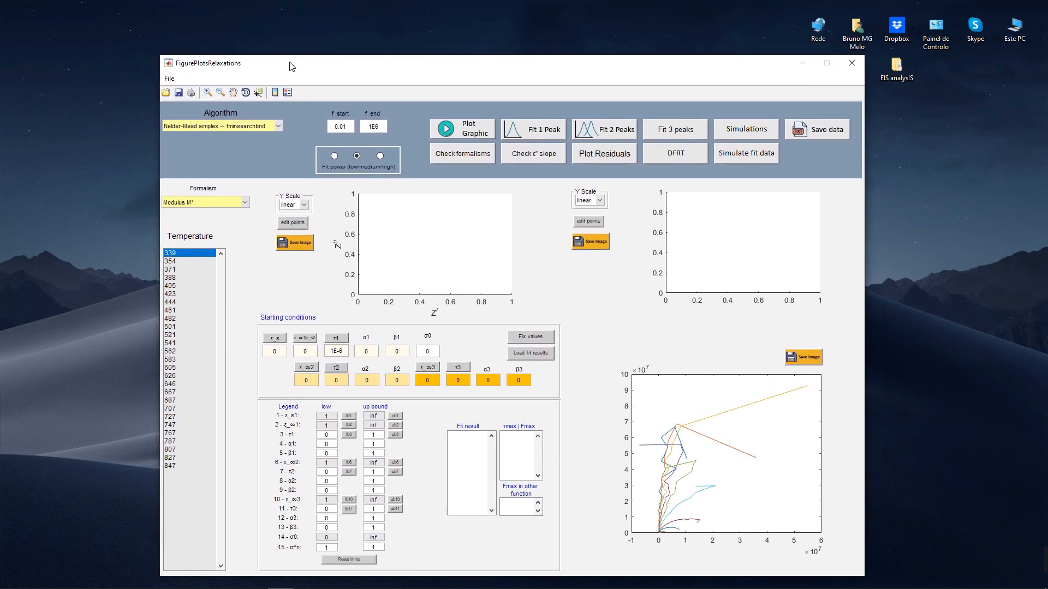
left_click(191, 285)
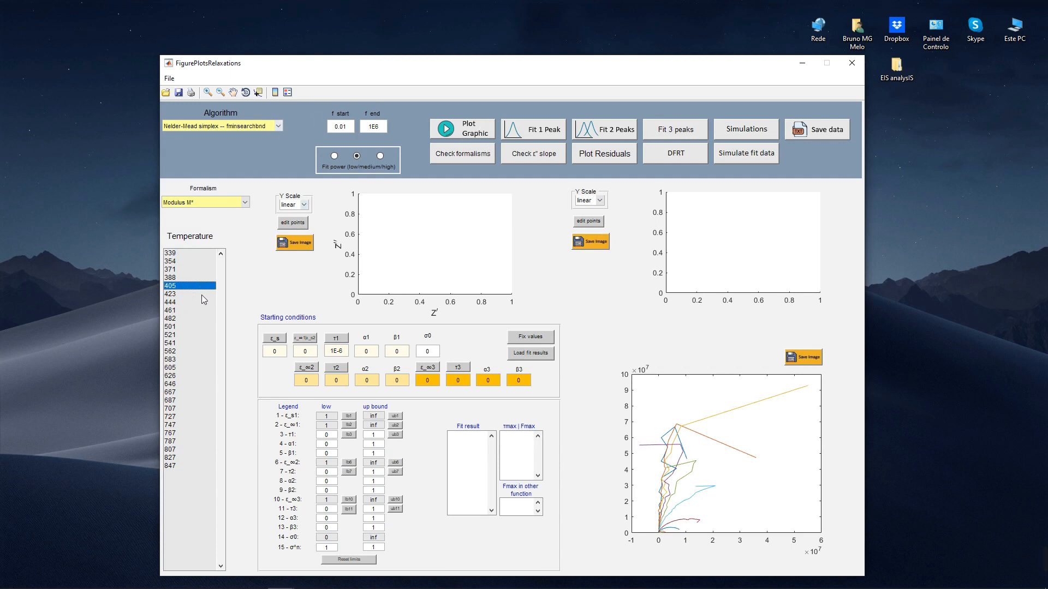
left_click(467, 135)
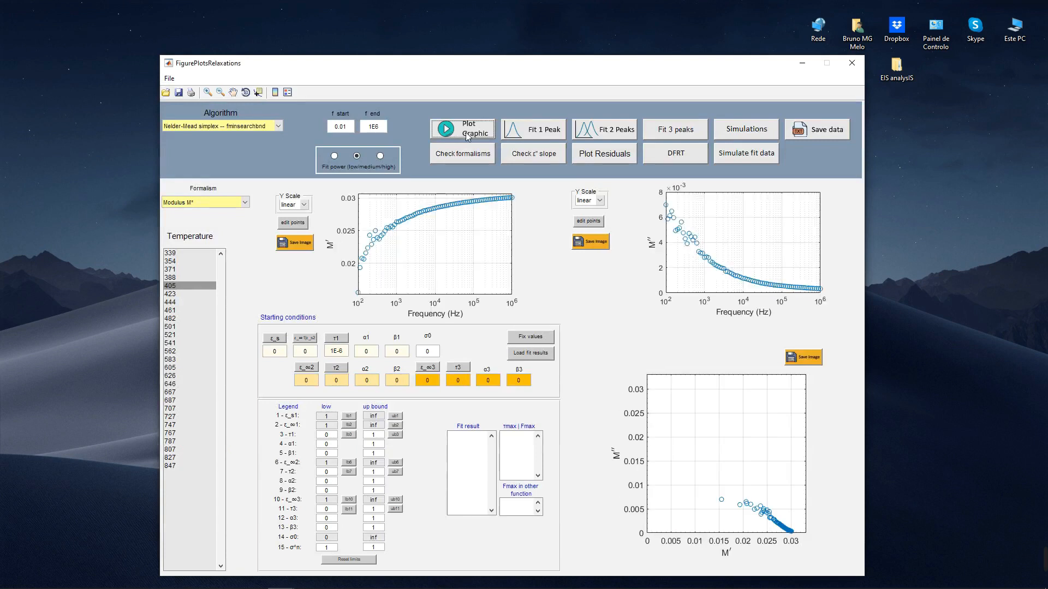
left_click(215, 351)
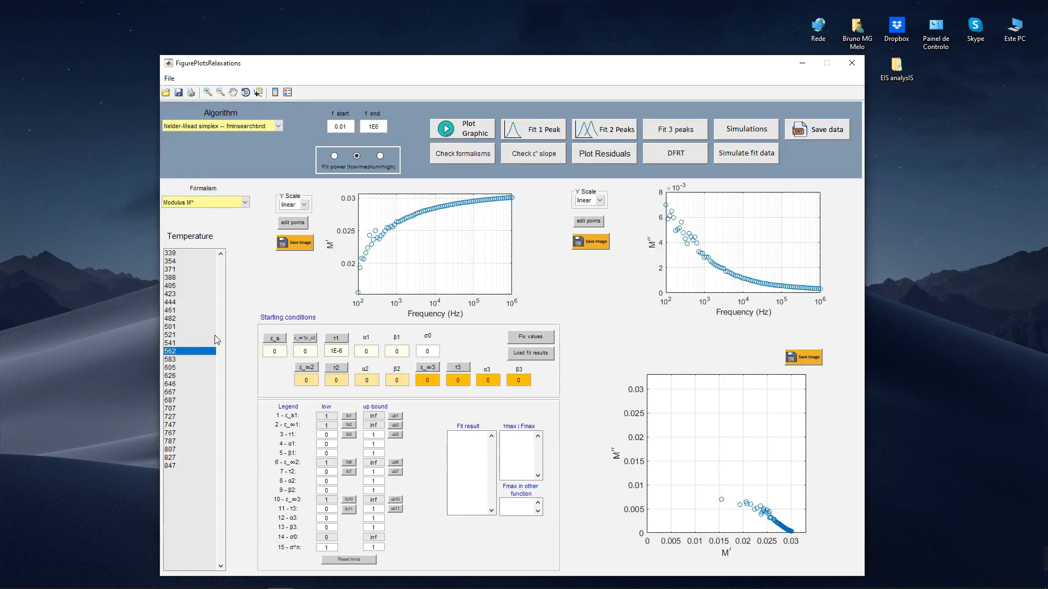
left_click(476, 134)
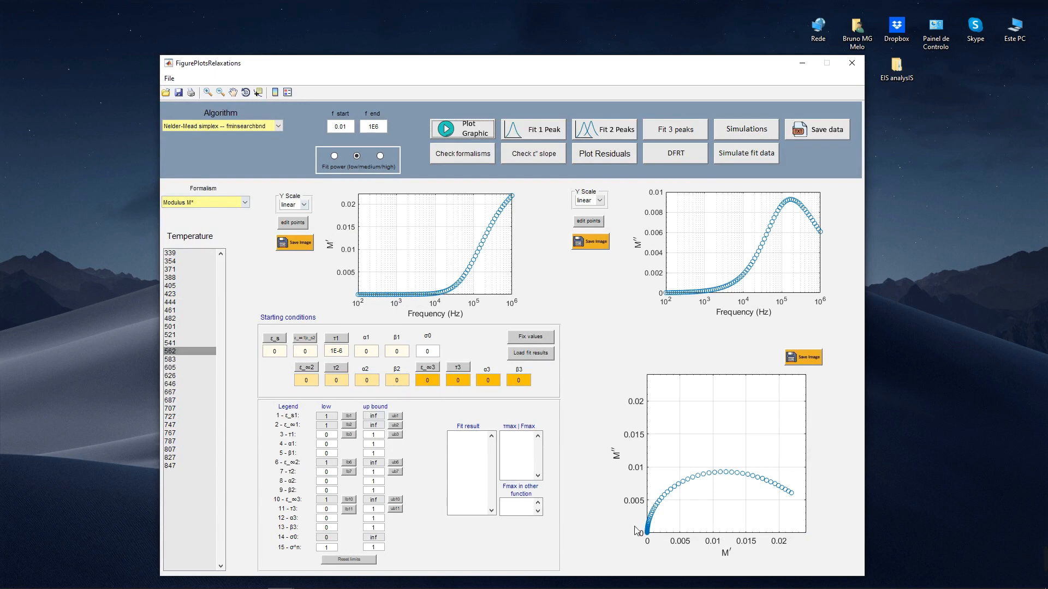
Plot the temperature 562 data with the Derivative Method formalism.
left_click(240, 206)
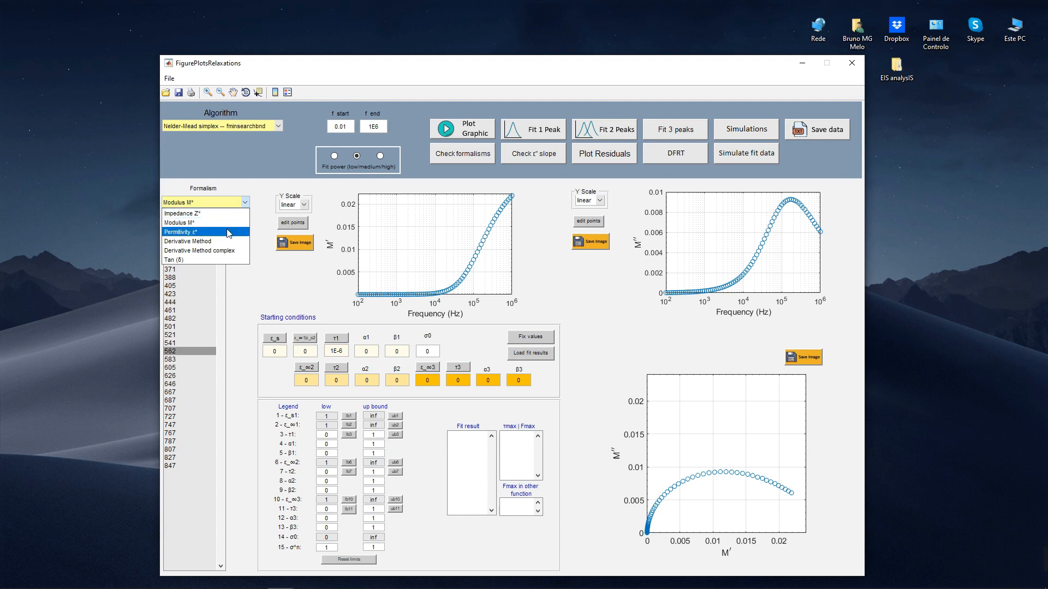
left_click(228, 242)
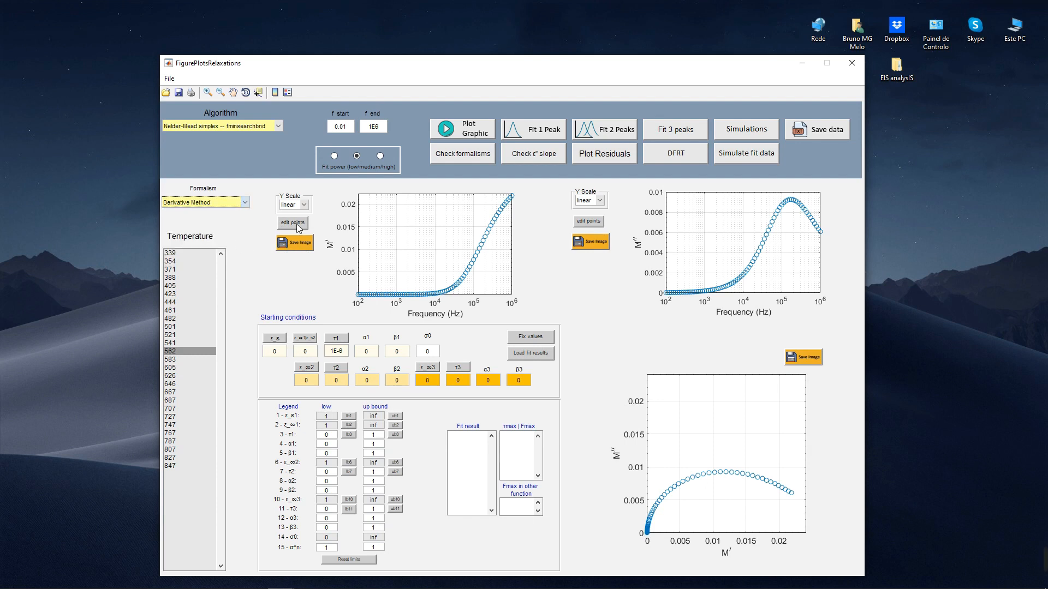
left_click(468, 133)
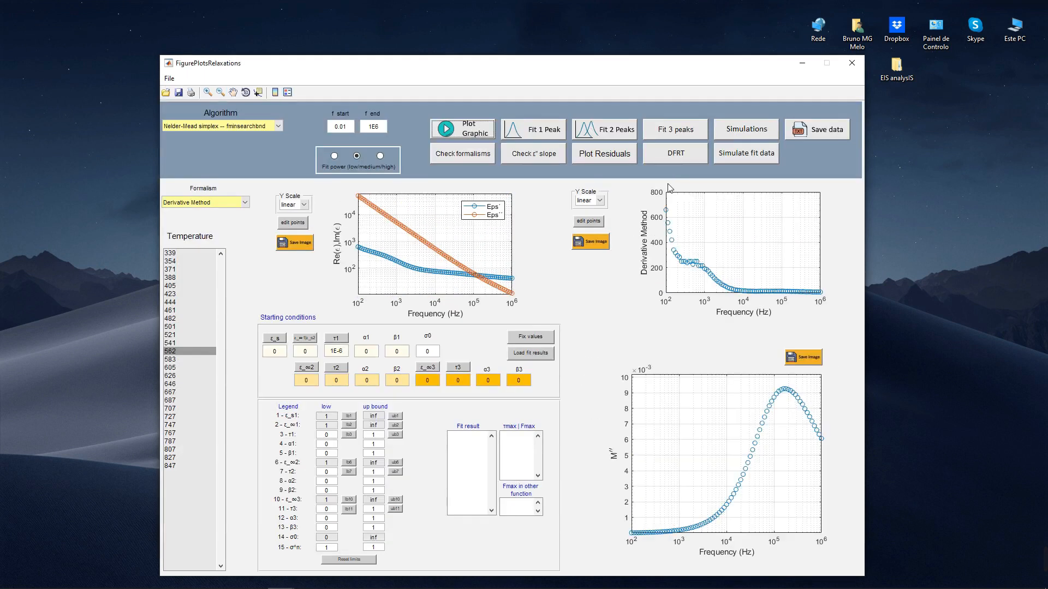
Switch the formalism back to Modulus M*, replot temperature 562 and close the HN analysis window.
left_click(245, 202)
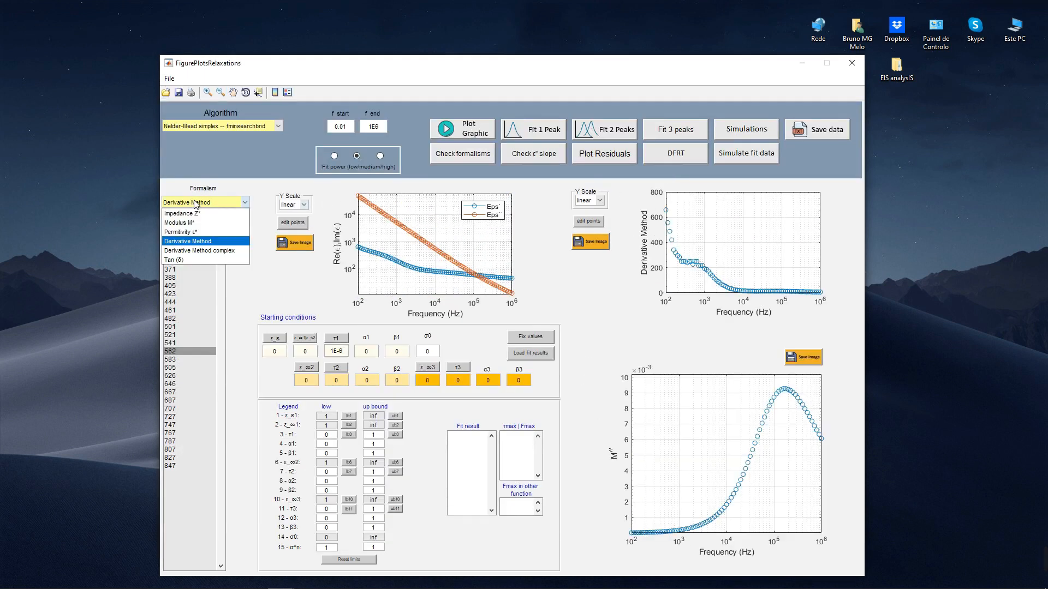
left_click(218, 259)
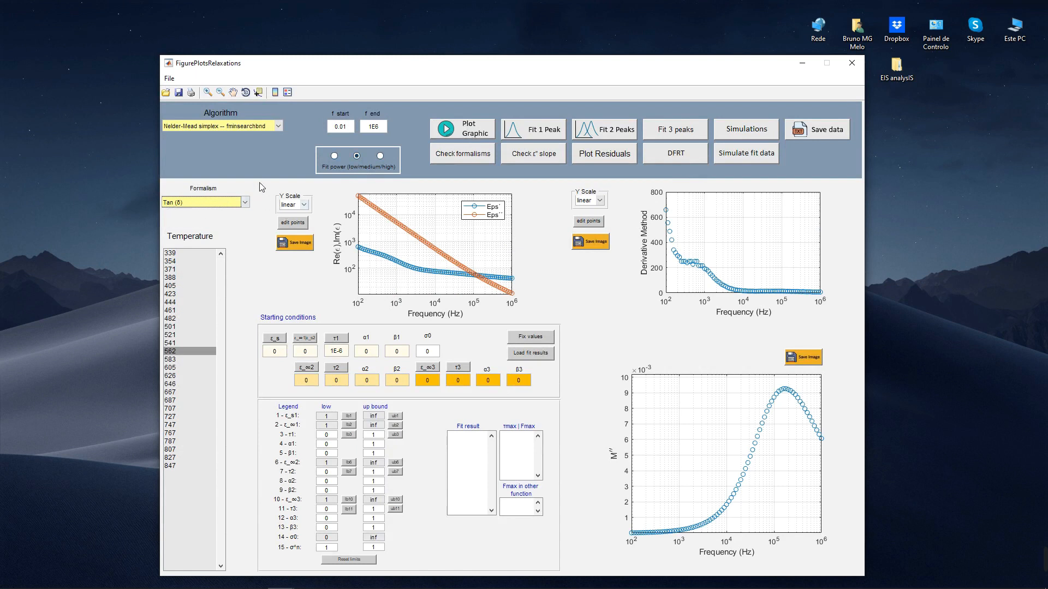
left_click(219, 202)
left_click(207, 220)
left_click(471, 125)
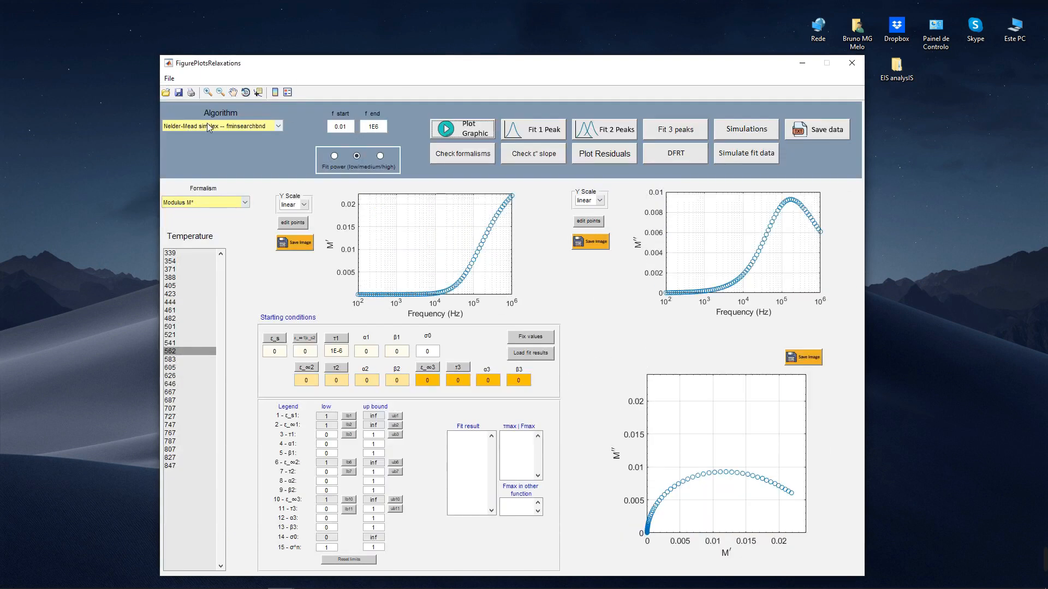
left_click(260, 130)
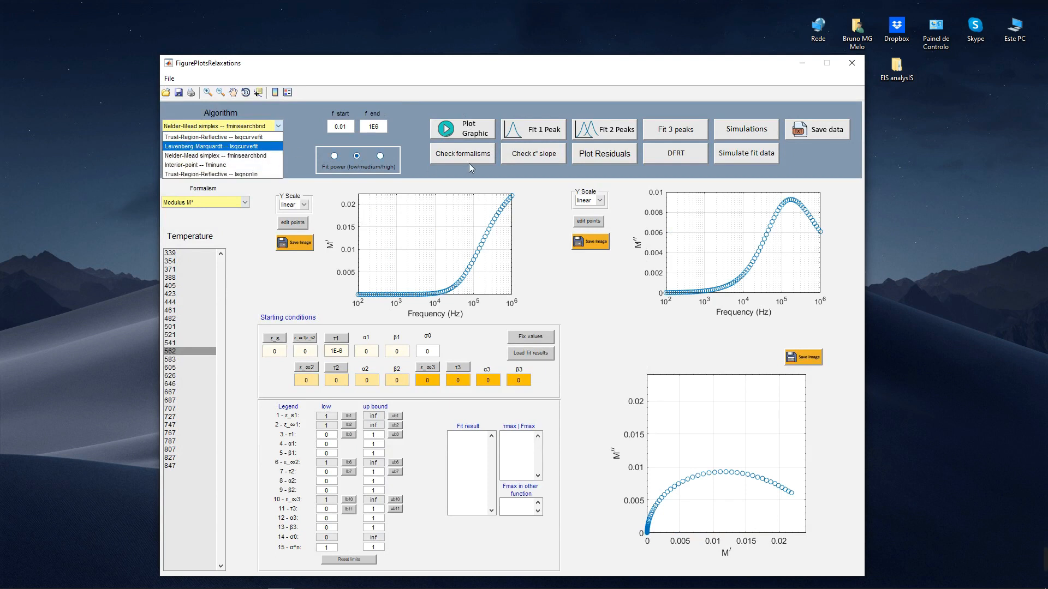
left_click(516, 188)
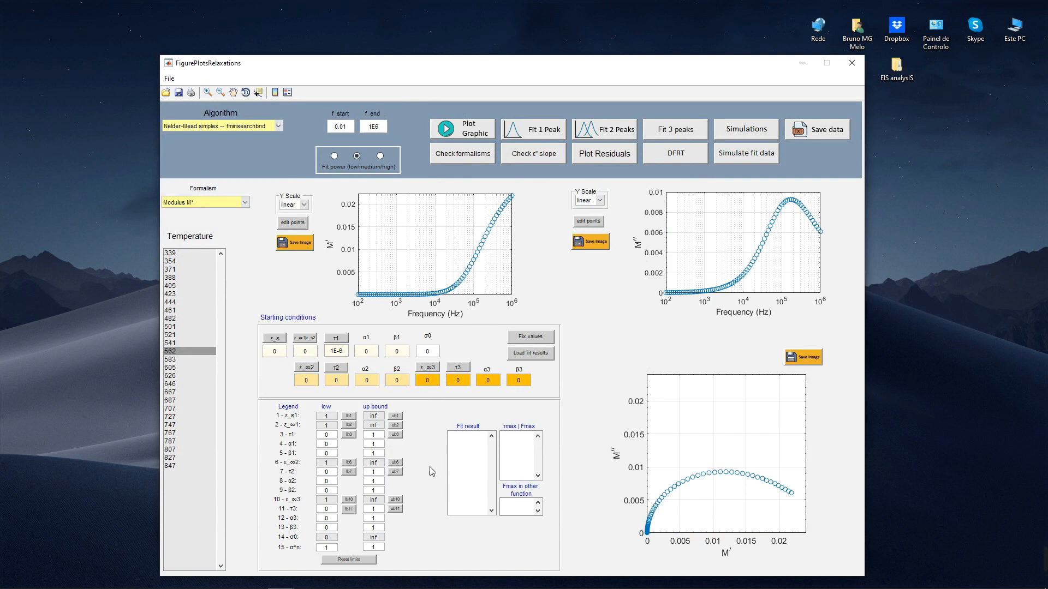
left_click(851, 62)
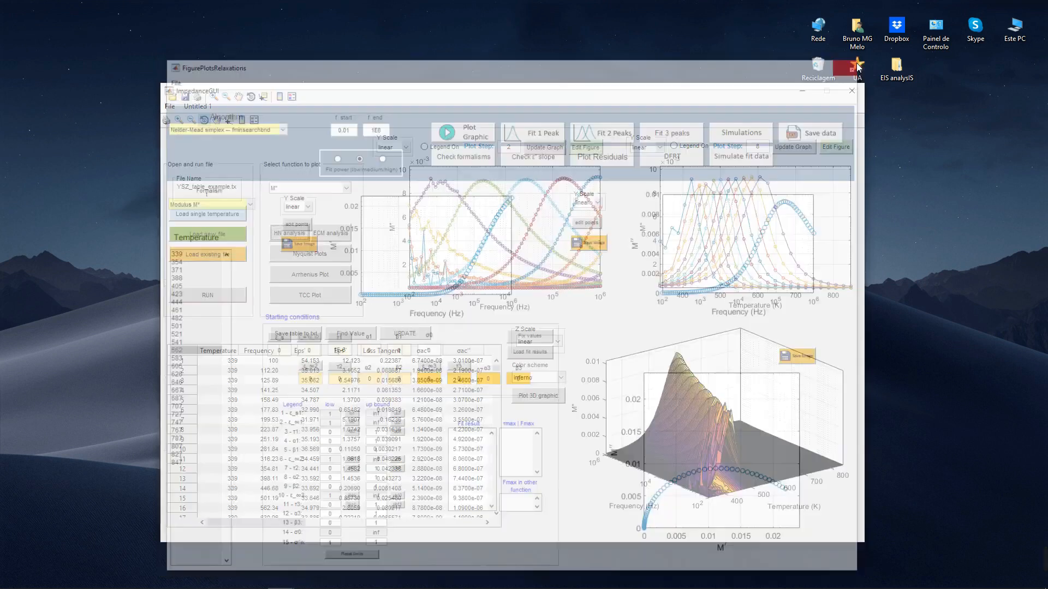
Open the ECM analysis and plot the Z* data for temperature 482, keeping the R-CPE equivalent circuit.
left_click(327, 238)
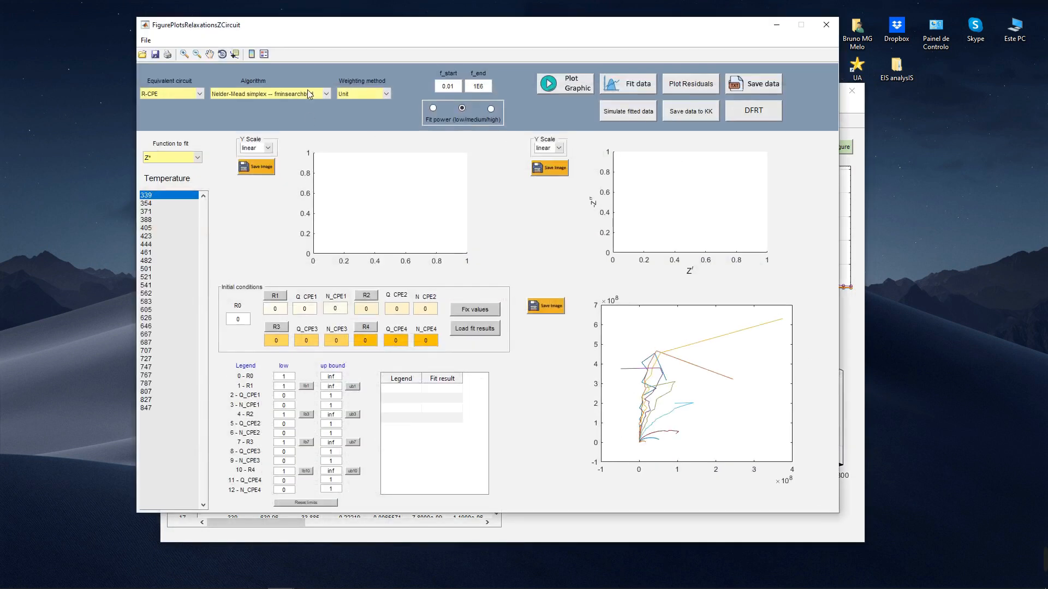
left_click_drag(303, 31, 318, 76)
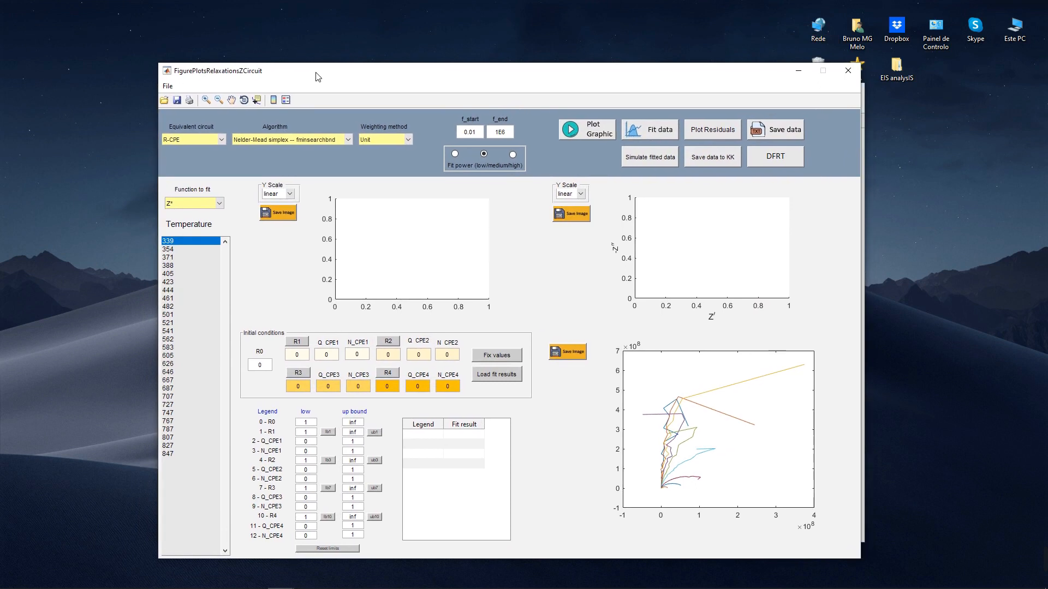
left_click(208, 142)
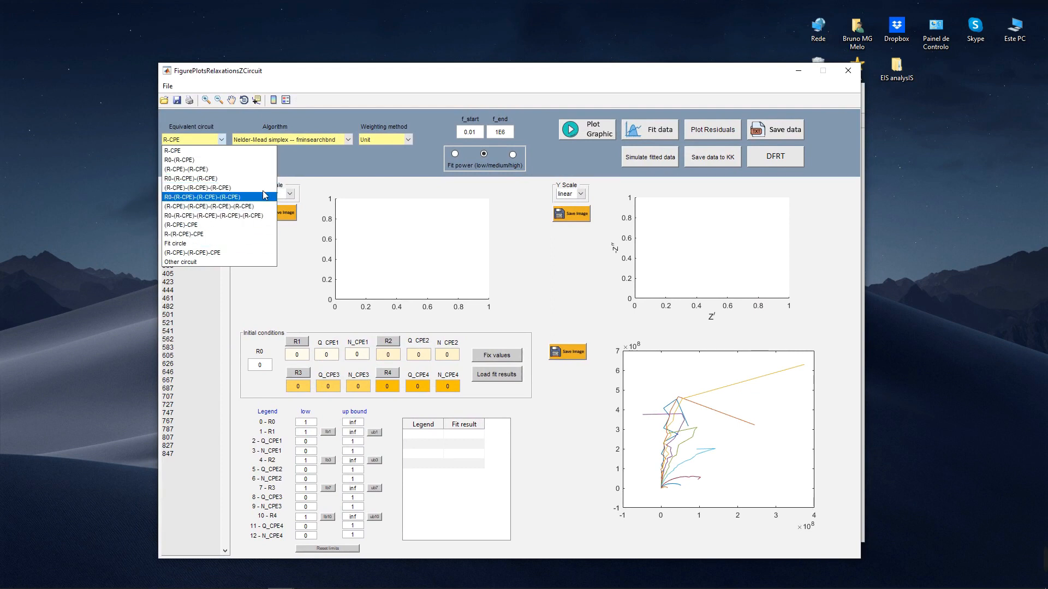
left_click(185, 304)
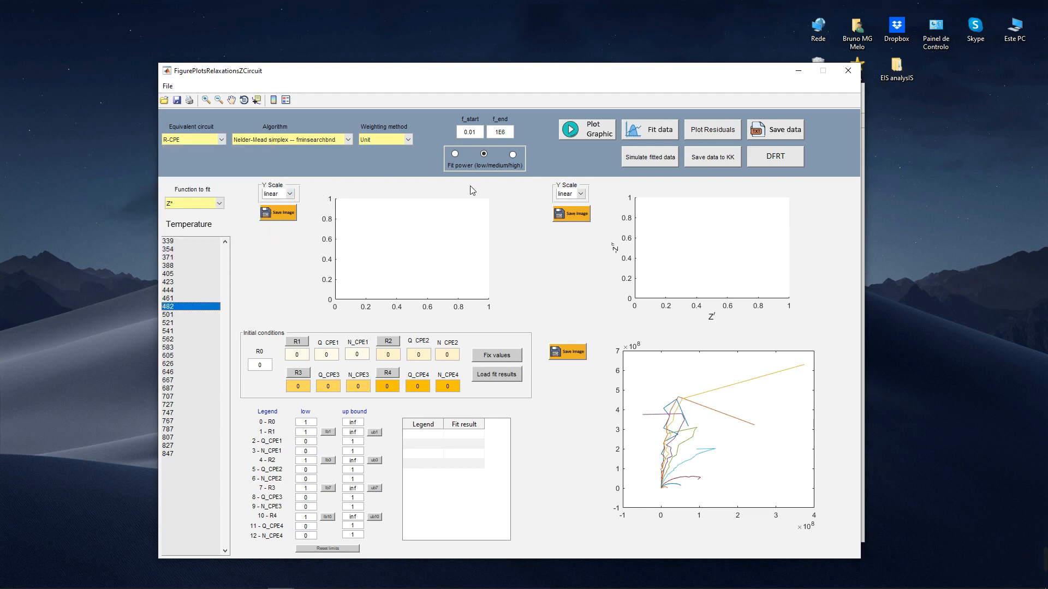
left_click(595, 127)
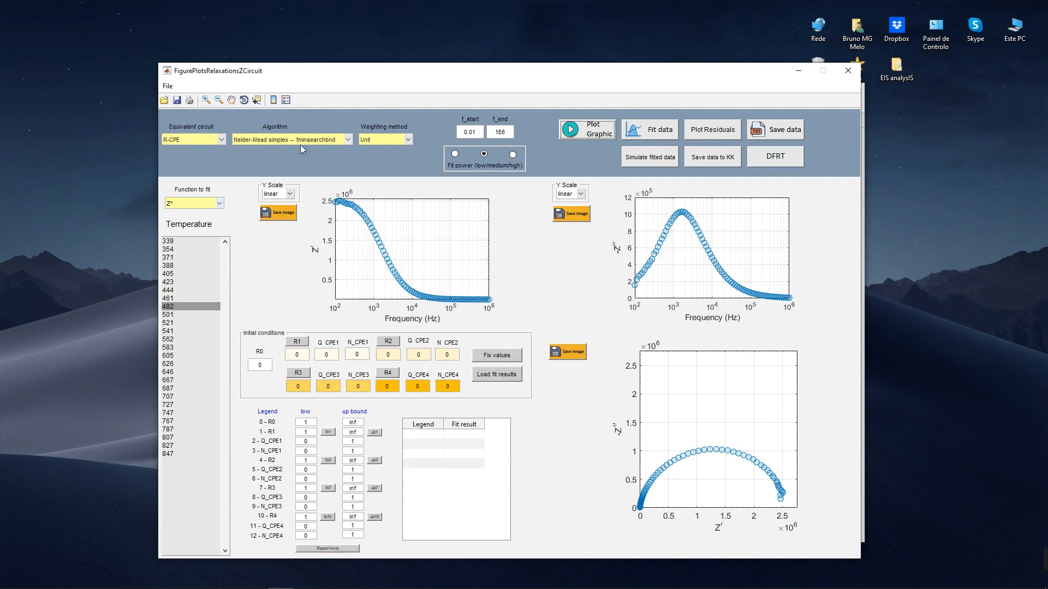
left_click(207, 203)
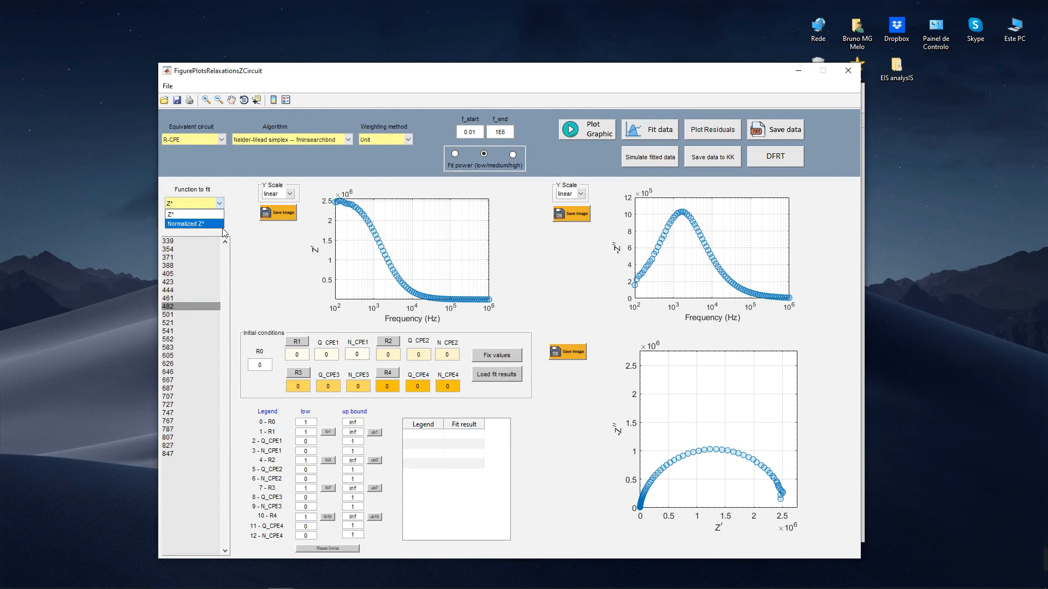
left_click(264, 252)
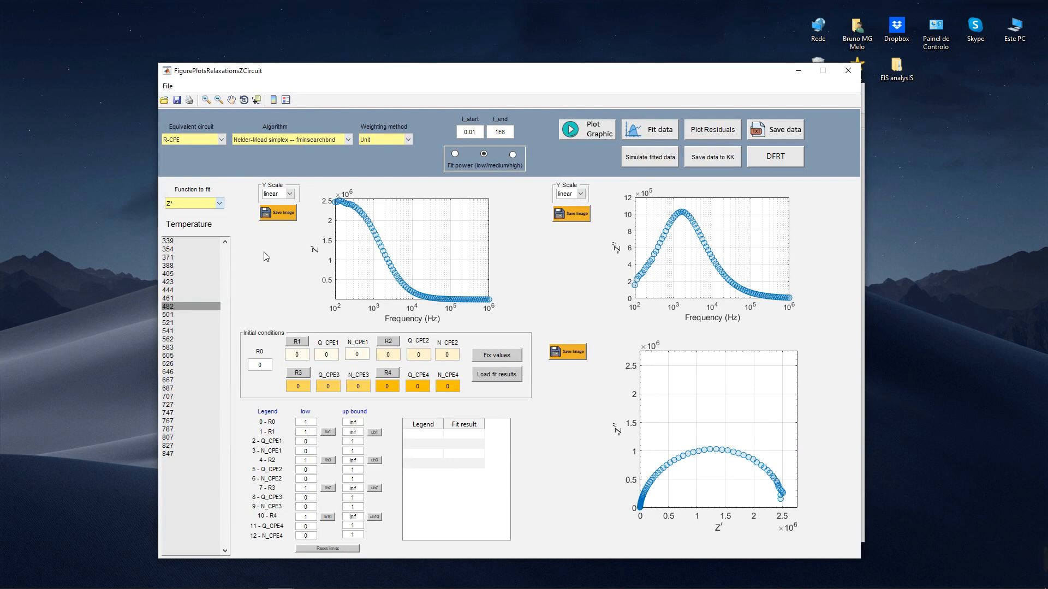
left_click(319, 139)
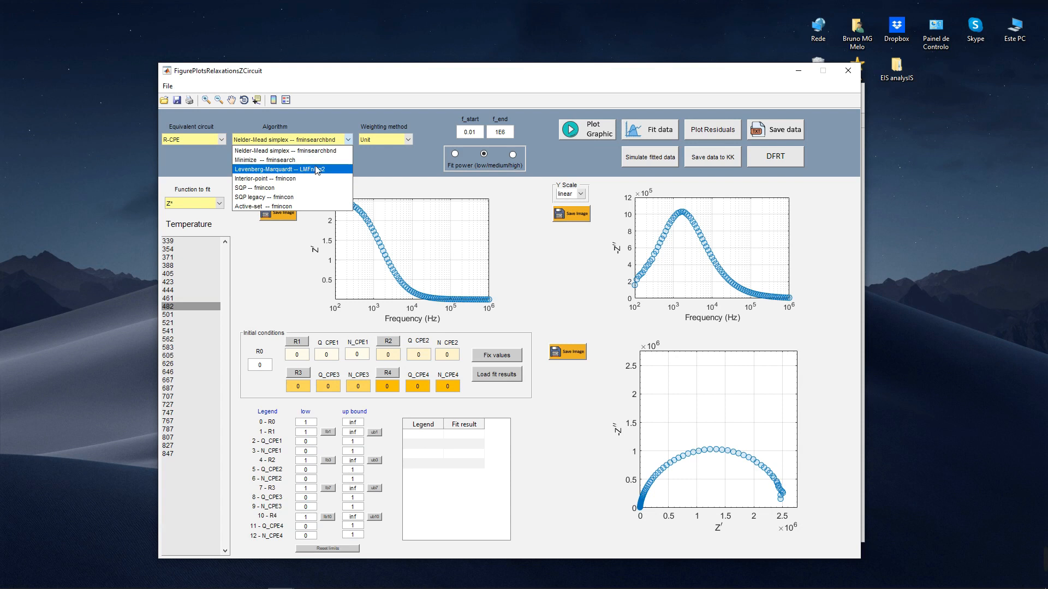
left_click(390, 136)
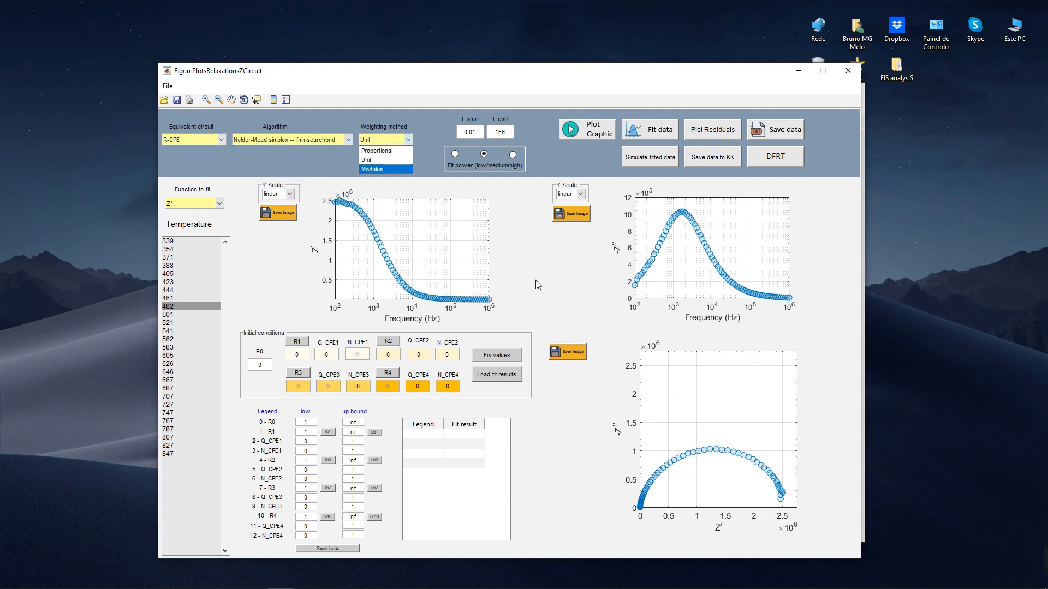
left_click(543, 300)
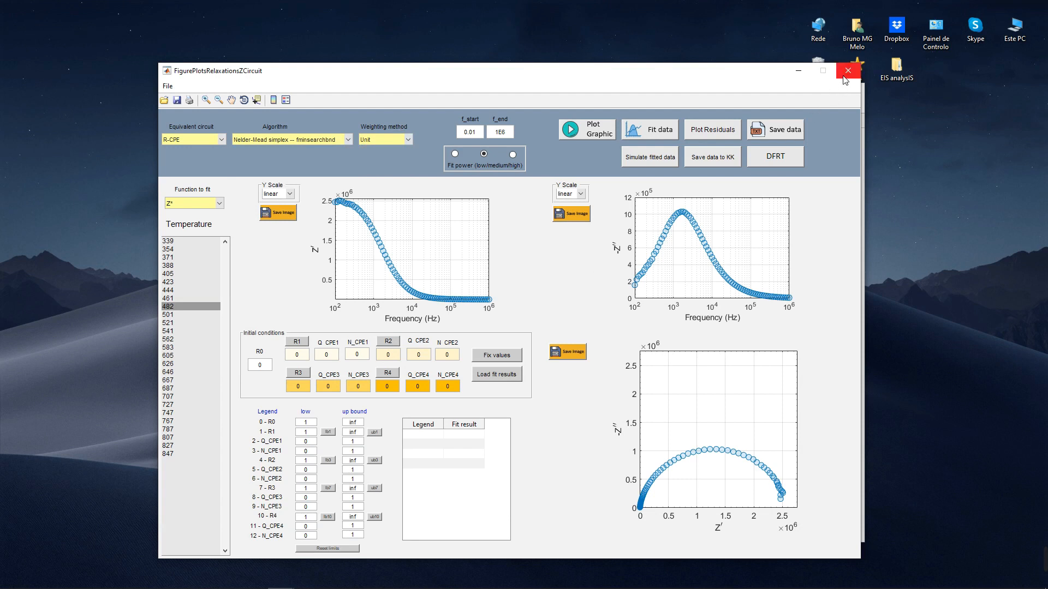